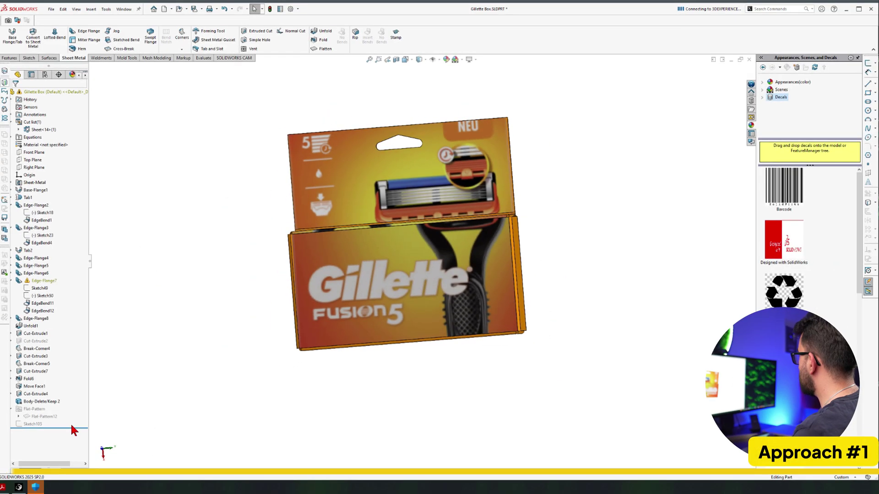
Step: Roll the model history back to just after Base-Flange1 and examine the flat base sheet
{"action": "left_click_drag", "start_coordinate": [66, 428], "coordinate": [69, 195]}
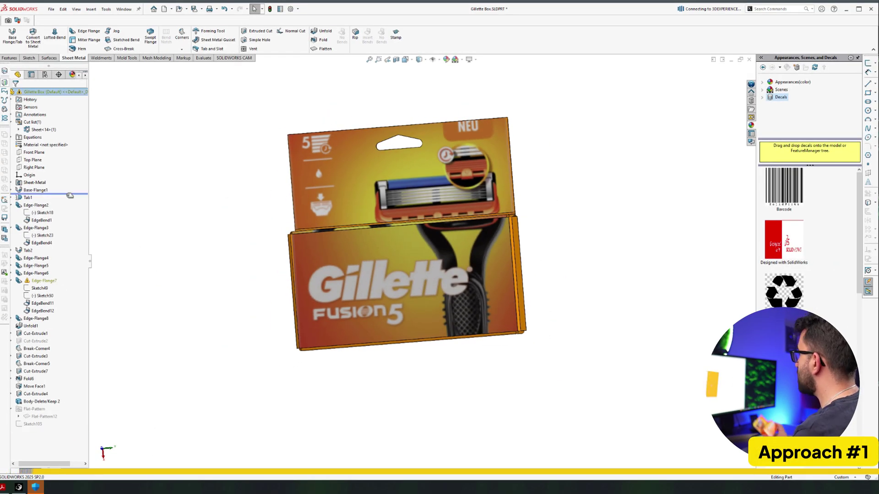
{"action": "scroll", "coordinate": [354, 244], "scroll_direction": "down", "scroll_amount": 3}
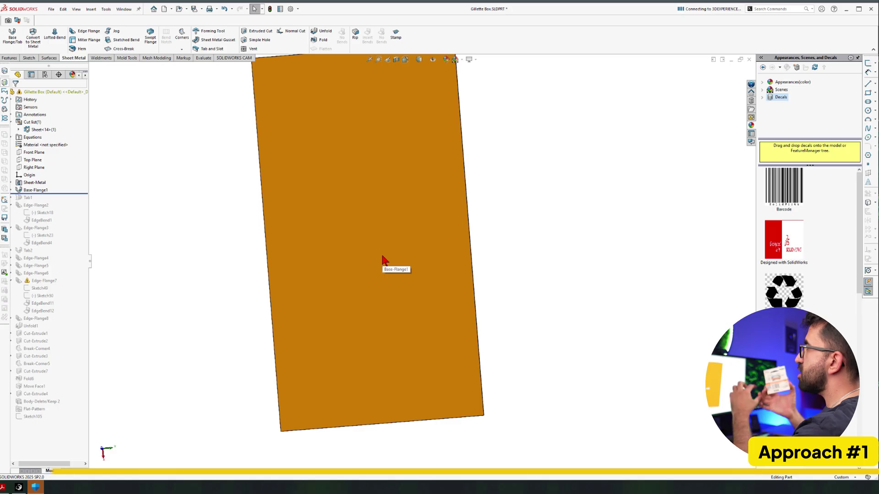
{"action": "middle_click_drag", "start_coordinate": [368, 255], "coordinate": [410, 265]}
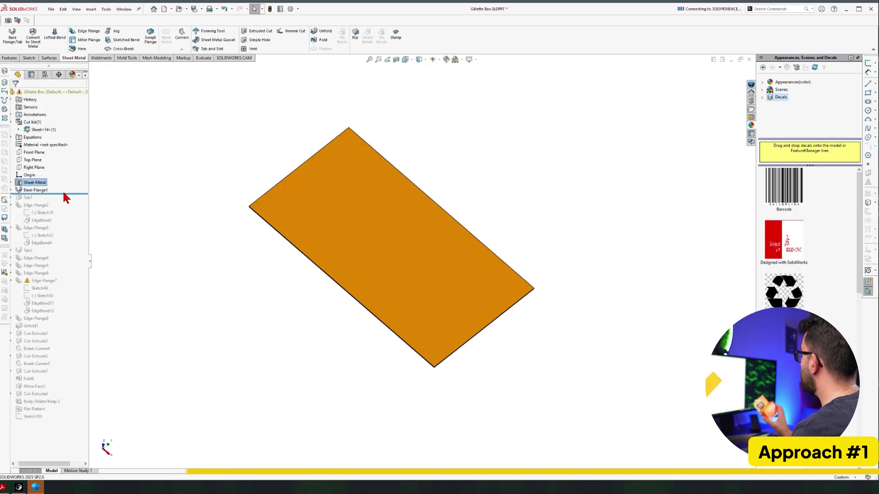
Step: Roll the history forward past Tab1 and examine the widened flat sheet
{"action": "left_click_drag", "start_coordinate": [63, 193], "coordinate": [62, 197]}
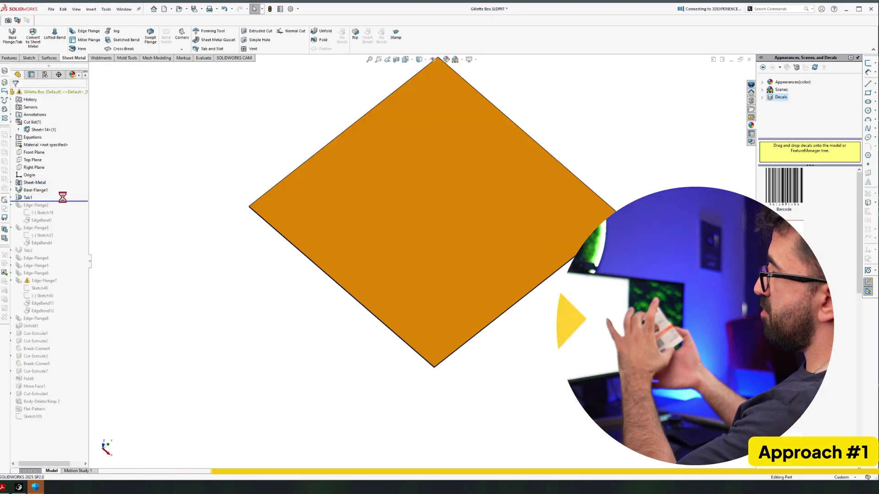
{"action": "scroll", "coordinate": [420, 260], "scroll_direction": "up", "scroll_amount": 3}
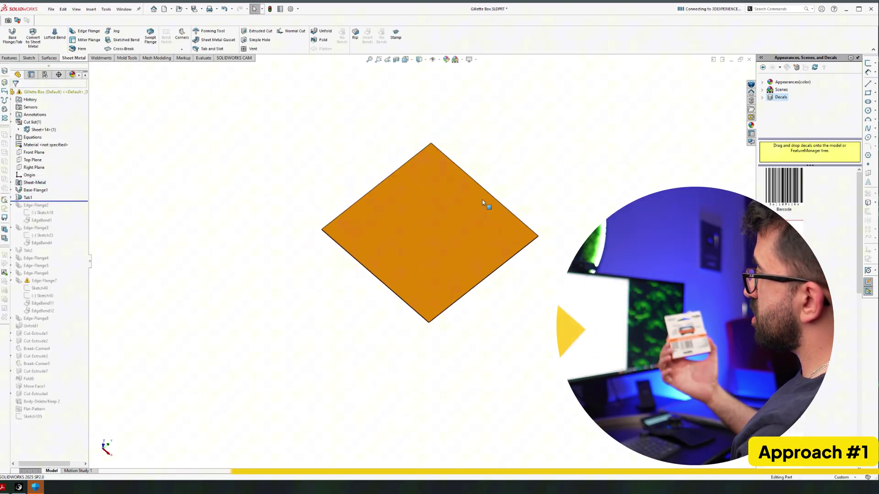
{"action": "middle_click_drag", "start_coordinate": [481, 199], "coordinate": [446, 185]}
Step: Roll the history forward through Edge-Flange2 and Edge-Flange3, and inspect the folded side and front panels
{"action": "left_click_drag", "start_coordinate": [71, 201], "coordinate": [66, 213]}
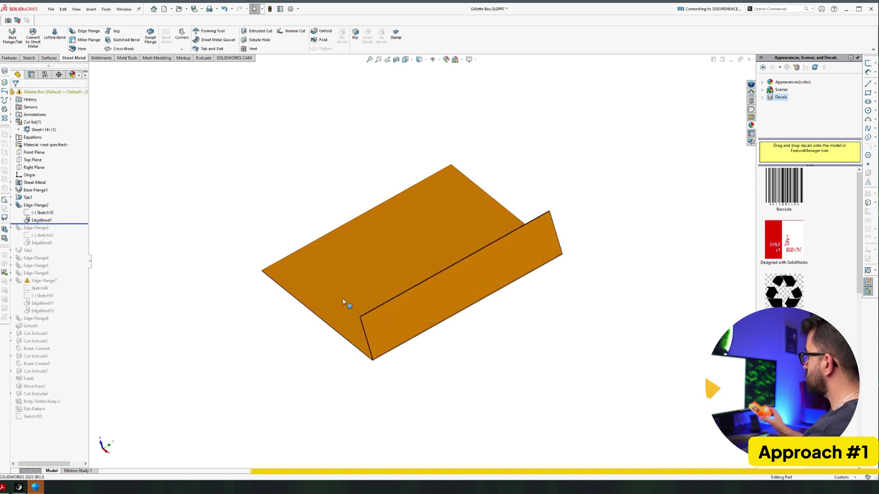
{"action": "middle_click_drag", "start_coordinate": [343, 302], "coordinate": [302, 252]}
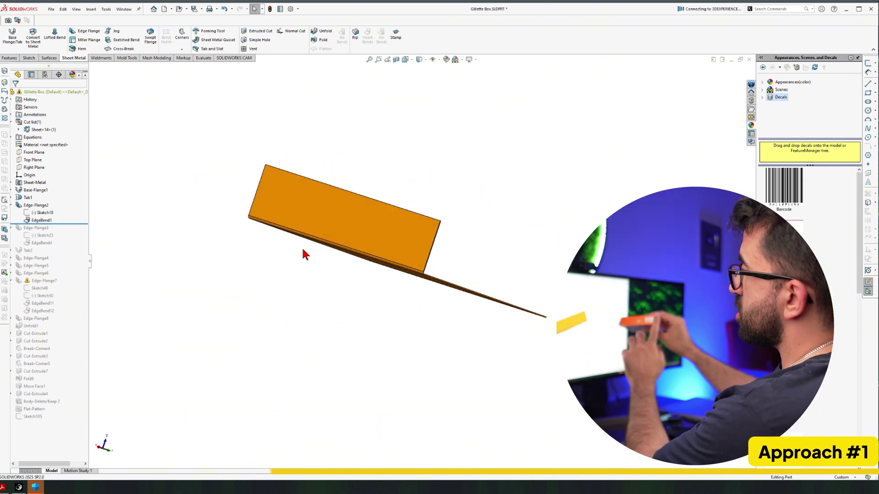
{"action": "left_click_drag", "start_coordinate": [67, 230], "coordinate": [68, 246]}
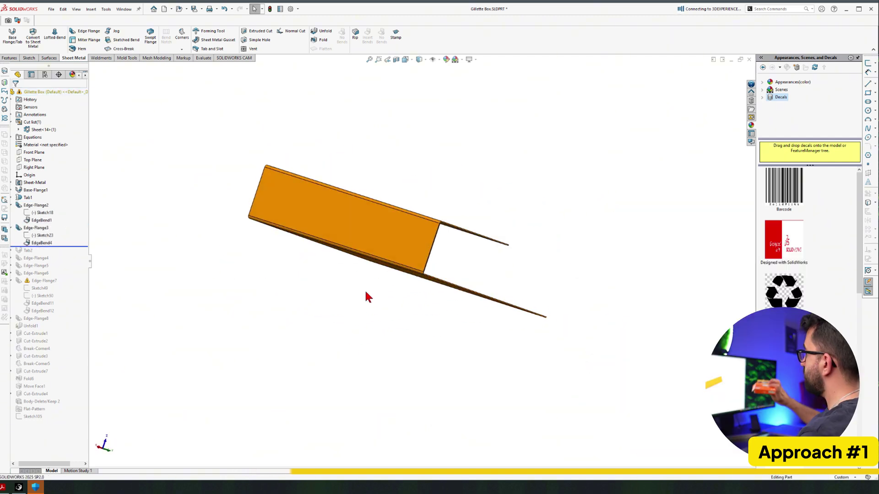
{"action": "middle_click_drag", "start_coordinate": [408, 204], "coordinate": [389, 294]}
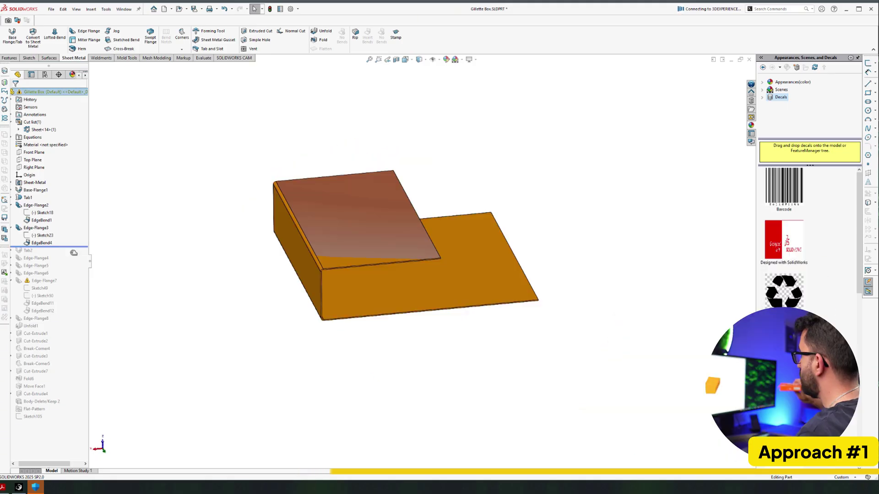
Step: Roll the history forward past Tab2, Edge-Flange4 and Edge-Flange5 to review the closed box body
{"action": "left_click_drag", "start_coordinate": [74, 253], "coordinate": [74, 256]}
{"action": "middle_click_drag", "start_coordinate": [343, 319], "coordinate": [368, 313]}
{"action": "scroll", "coordinate": [416, 298], "scroll_direction": "down", "scroll_amount": 8}
{"action": "middle_click_drag", "start_coordinate": [307, 286], "coordinate": [278, 265]}
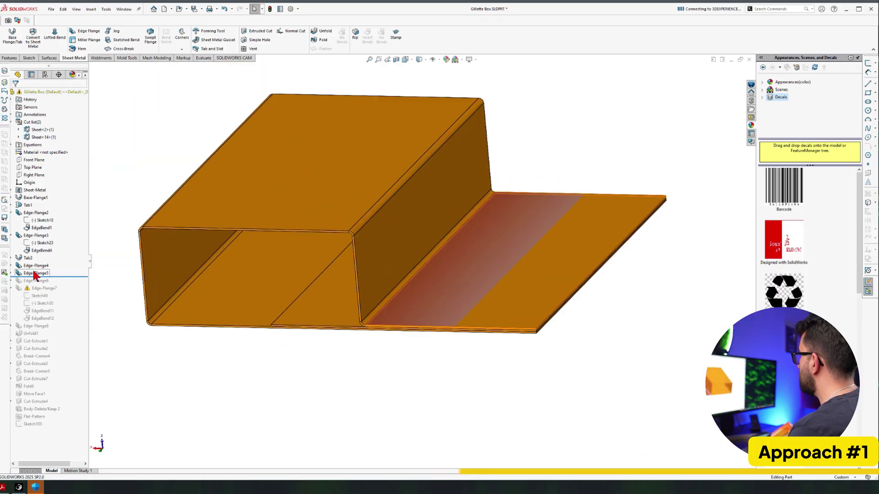
Step: Select Edge-Flange5 and examine how the overlapping layers stack along the box's back panel and open end
{"action": "left_click", "coordinate": [35, 273]}
{"action": "scroll", "coordinate": [364, 338], "scroll_direction": "down", "scroll_amount": 5}
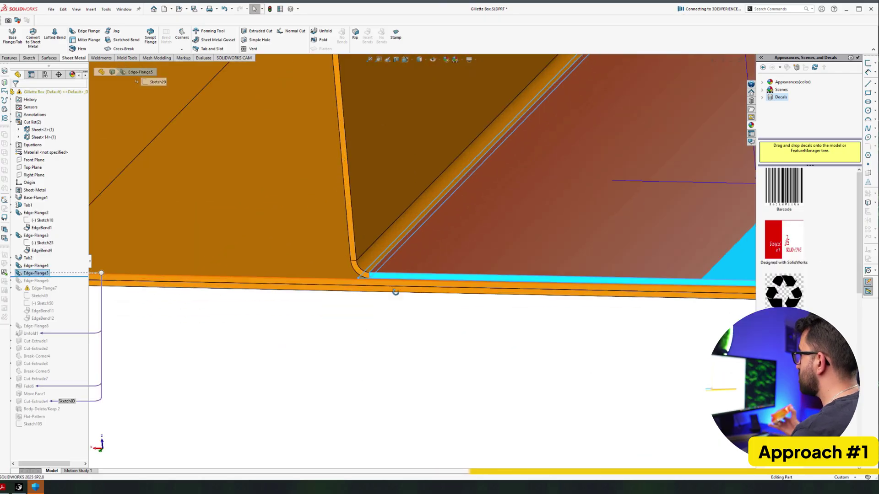
{"action": "middle_click_drag", "start_coordinate": [395, 293], "coordinate": [479, 226]}
{"action": "scroll", "coordinate": [404, 274], "scroll_direction": "up", "scroll_amount": 4}
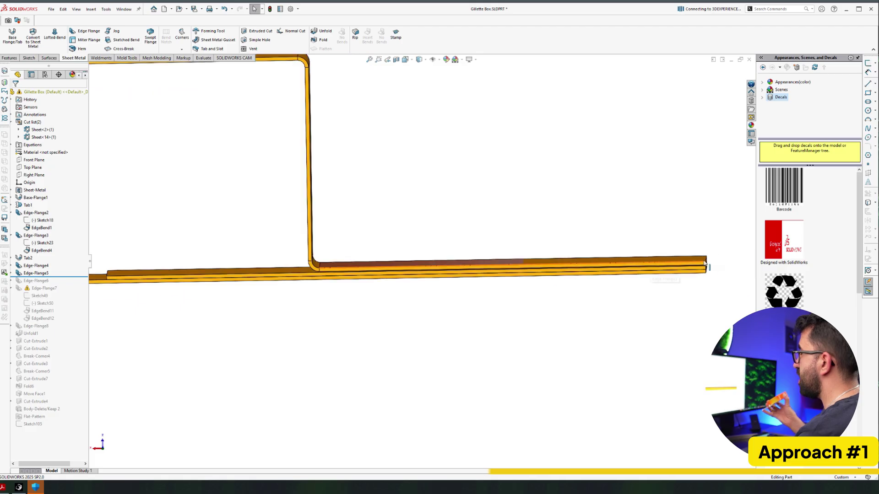
{"action": "scroll", "coordinate": [641, 278], "scroll_direction": "down", "scroll_amount": 4}
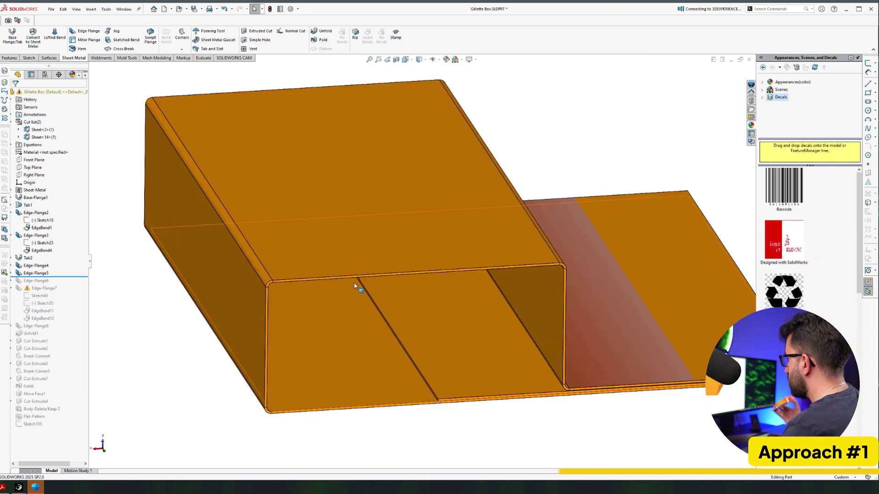
{"action": "scroll", "coordinate": [440, 288], "scroll_direction": "up", "scroll_amount": 5}
{"action": "scroll", "coordinate": [453, 283], "scroll_direction": "down", "scroll_amount": 5}
{"action": "middle_click_drag", "start_coordinate": [283, 247], "coordinate": [385, 298]}
Step: Roll the history forward past Edge-Flange6 and inspect the small flaps at the box's open end
{"action": "left_click_drag", "start_coordinate": [63, 276], "coordinate": [63, 284]}
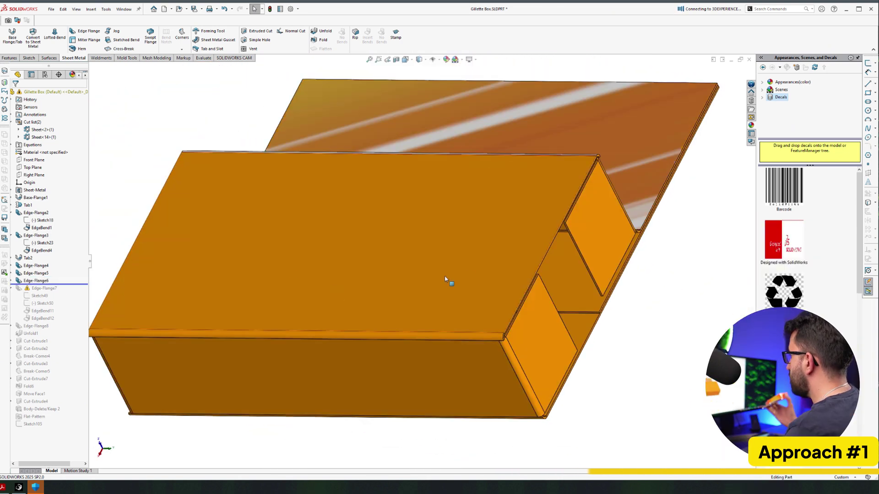
{"action": "middle_click_drag", "start_coordinate": [447, 280], "coordinate": [438, 245]}
{"action": "scroll", "coordinate": [438, 244], "scroll_direction": "down", "scroll_amount": 2}
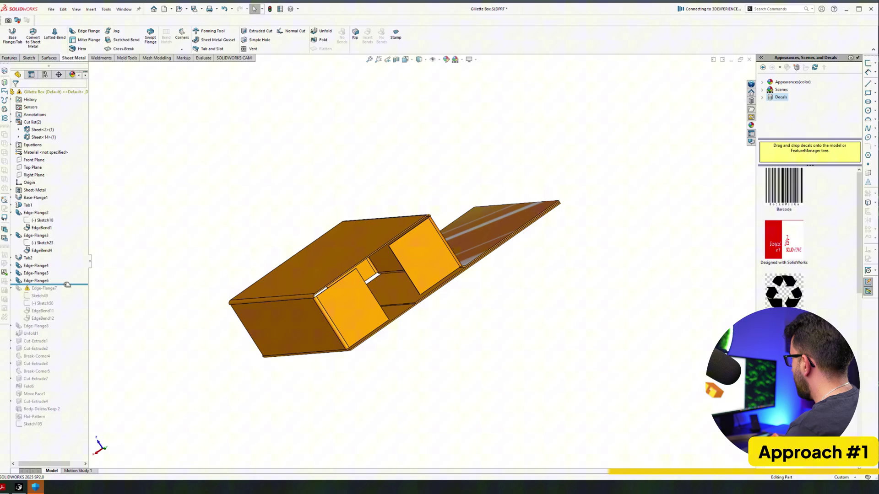
Step: Roll the history forward through Edge-Flange7 and inspect how the closing flap's bends meet at the box corner
{"action": "left_click", "coordinate": [33, 289]}
{"action": "middle_click_drag", "start_coordinate": [240, 345], "coordinate": [271, 348]}
{"action": "left_click", "coordinate": [270, 348]}
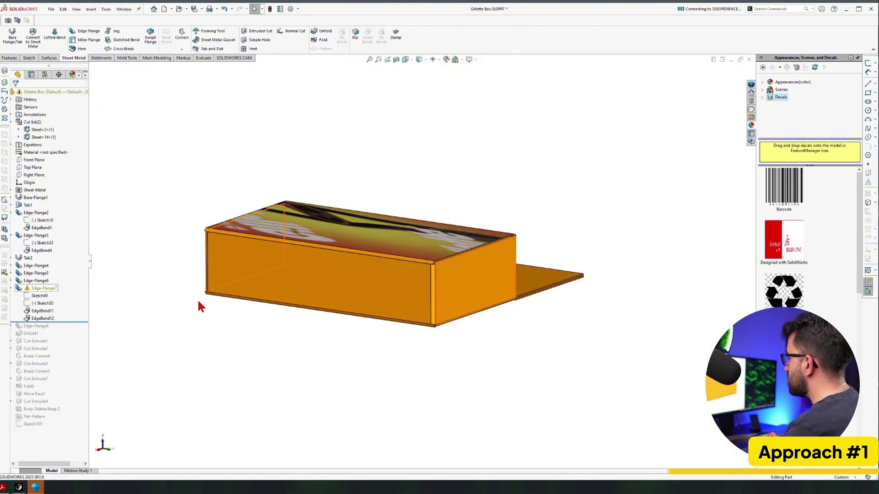
{"action": "scroll", "coordinate": [458, 316], "scroll_direction": "down", "scroll_amount": 15}
{"action": "middle_click_drag", "start_coordinate": [364, 353], "coordinate": [448, 261]}
{"action": "middle_click_drag", "start_coordinate": [415, 236], "coordinate": [436, 268]}
{"action": "scroll", "coordinate": [437, 268], "scroll_direction": "up", "scroll_amount": 10}
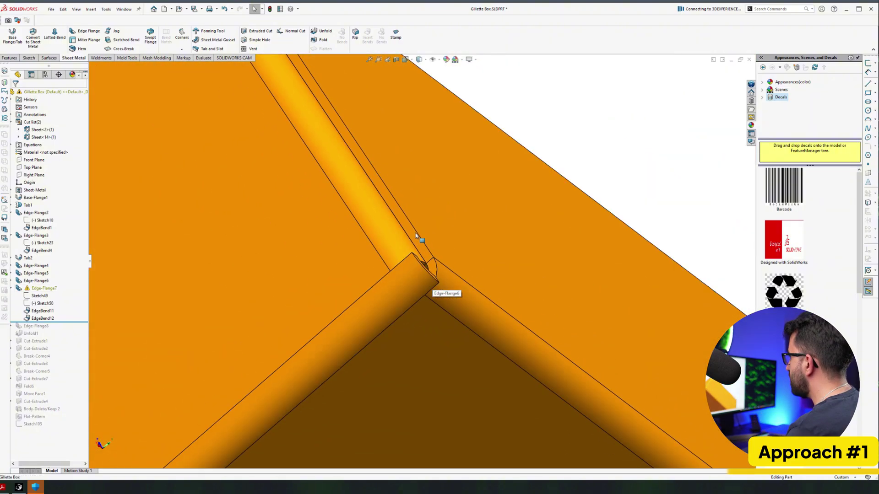
{"action": "middle_click_drag", "start_coordinate": [392, 243], "coordinate": [361, 397]}
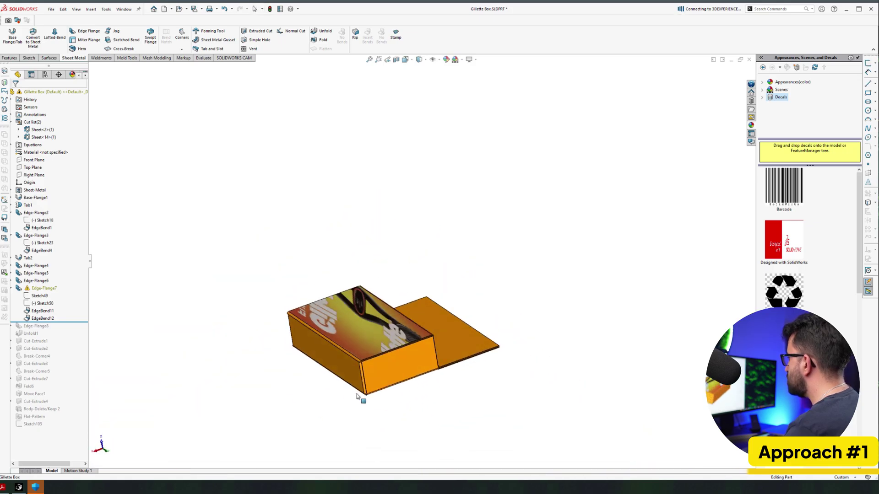
Step: Roll the history forward past Edge-Flange8 and inspect its flap at the end of the box
{"action": "scroll", "coordinate": [383, 371], "scroll_direction": "down", "scroll_amount": 5}
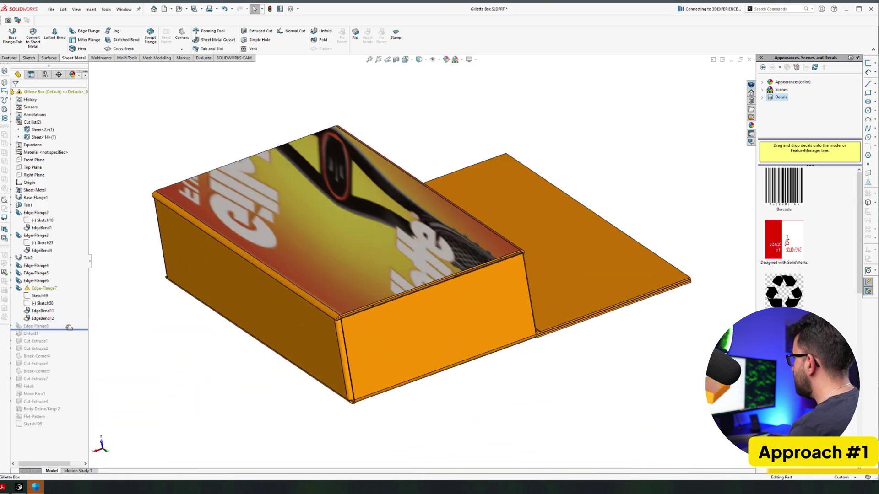
{"action": "left_click_drag", "start_coordinate": [70, 328], "coordinate": [69, 328]}
{"action": "scroll", "coordinate": [261, 357], "scroll_direction": "down", "scroll_amount": 4}
{"action": "middle_click_drag", "start_coordinate": [274, 350], "coordinate": [405, 297]}
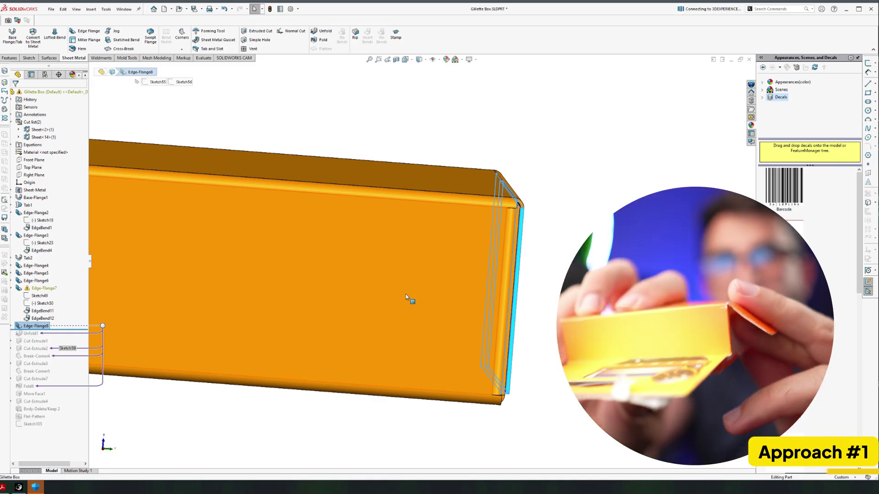
Step: Roll the history forward past Unfold1 and view the box laid out flat
{"action": "left_click_drag", "start_coordinate": [69, 329], "coordinate": [68, 335]}
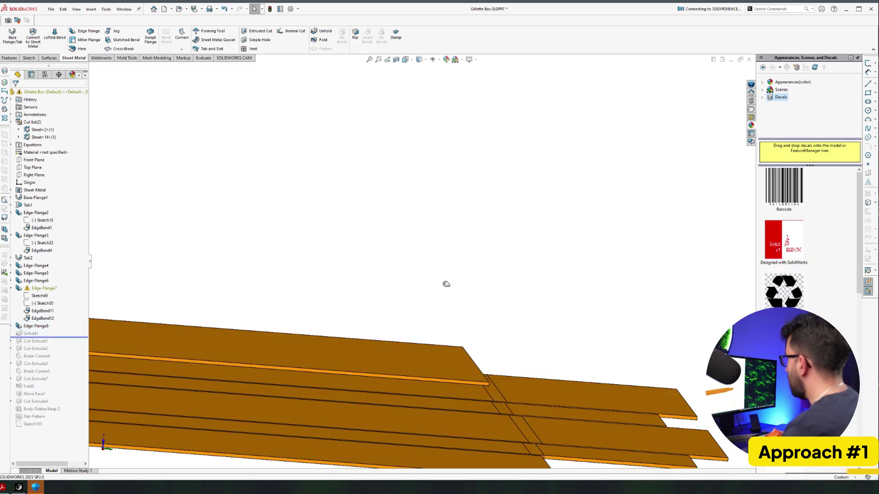
{"action": "scroll", "coordinate": [435, 273], "scroll_direction": "up", "scroll_amount": 5}
{"action": "middle_click_drag", "start_coordinate": [433, 273], "coordinate": [379, 399]}
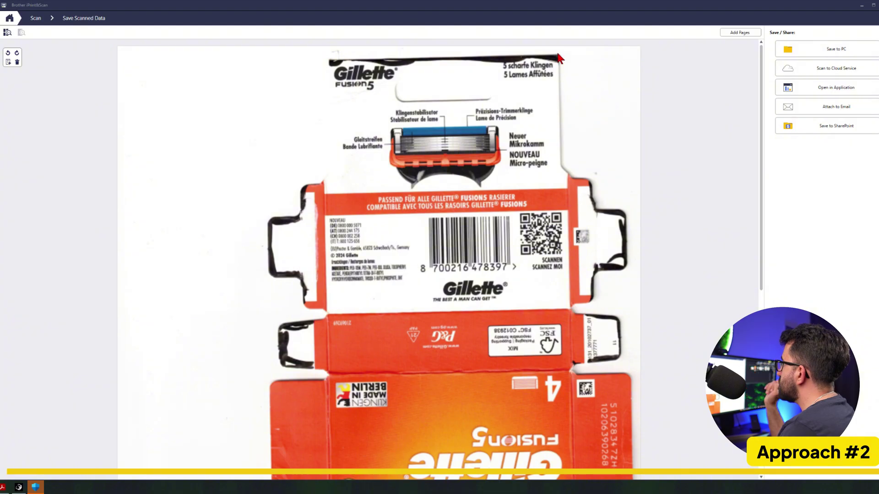
Step: Review the scan of the unfolded Gillette box in Brother iPrint&Scan and save it to the PC
{"action": "scroll", "coordinate": [568, 82], "scroll_direction": "down", "scroll_amount": 3}
{"action": "scroll", "coordinate": [594, 238], "scroll_direction": "down", "scroll_amount": 12}
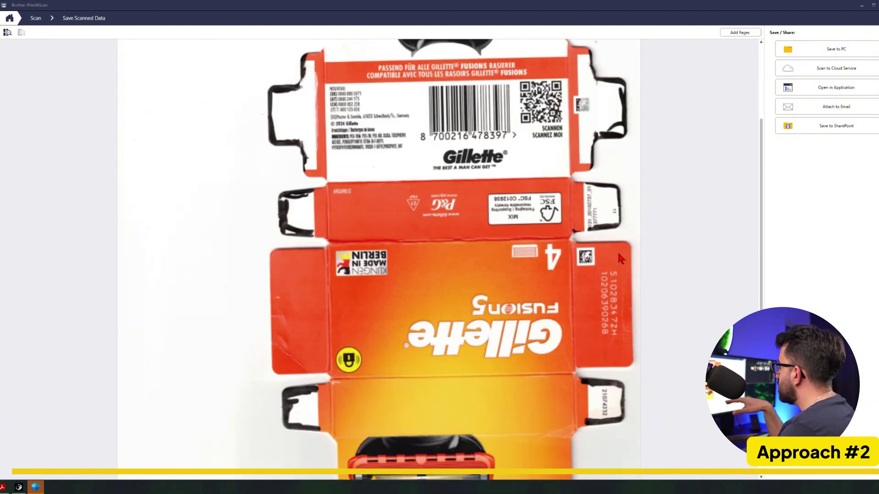
{"action": "scroll", "coordinate": [416, 363], "scroll_direction": "up", "scroll_amount": 16}
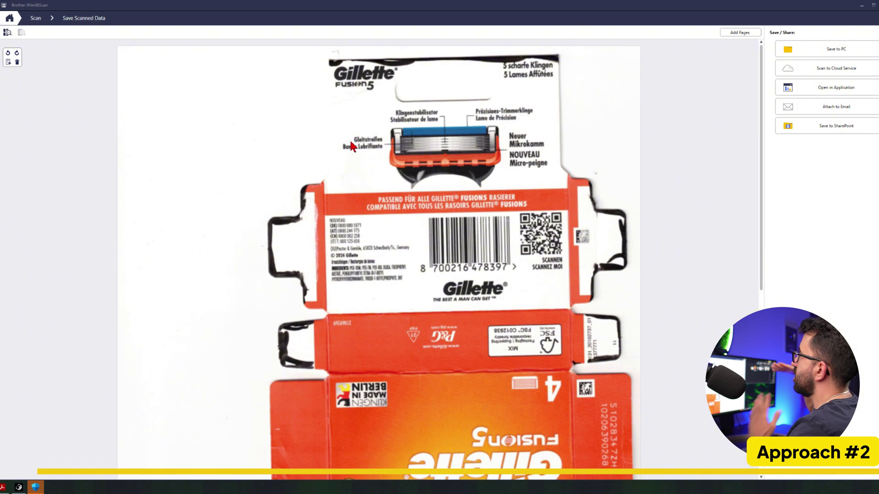
{"action": "scroll", "coordinate": [340, 136], "scroll_direction": "down", "scroll_amount": 1}
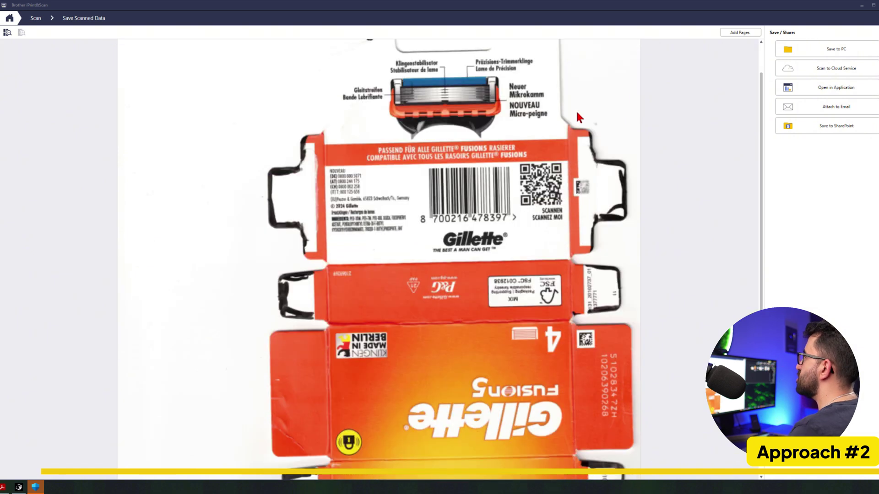
{"action": "left_click", "coordinate": [823, 49]}
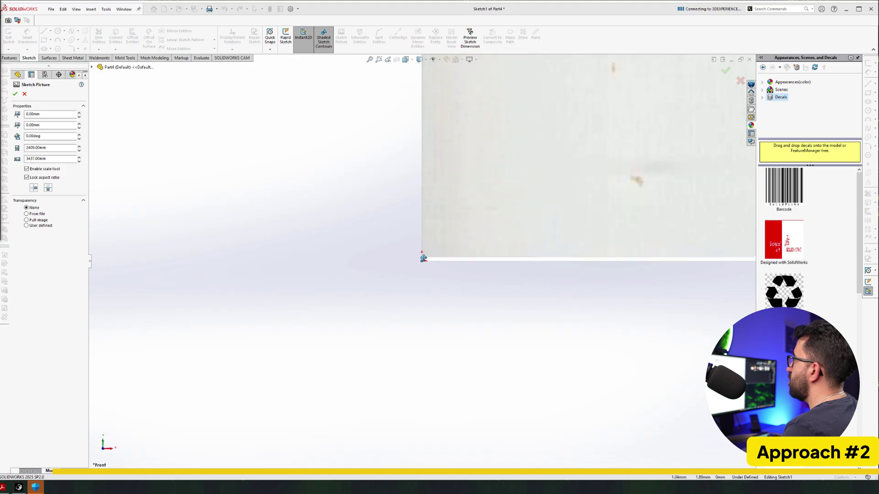
Step: In SOLIDWORKS, set the sketch picture's transparency to full image, align the box's lower-left corner with the origin, and exit the sketch
{"action": "scroll", "coordinate": [422, 311], "scroll_direction": "up", "scroll_amount": 4}
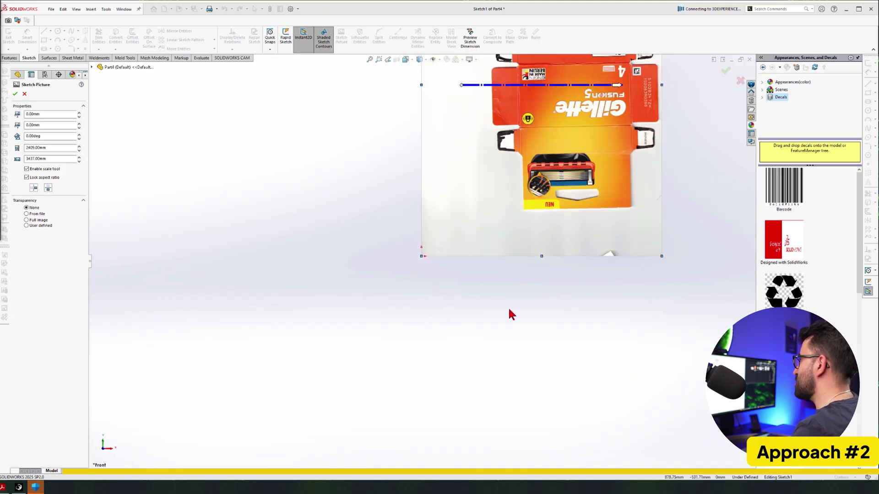
{"action": "left_click", "coordinate": [26, 220]}
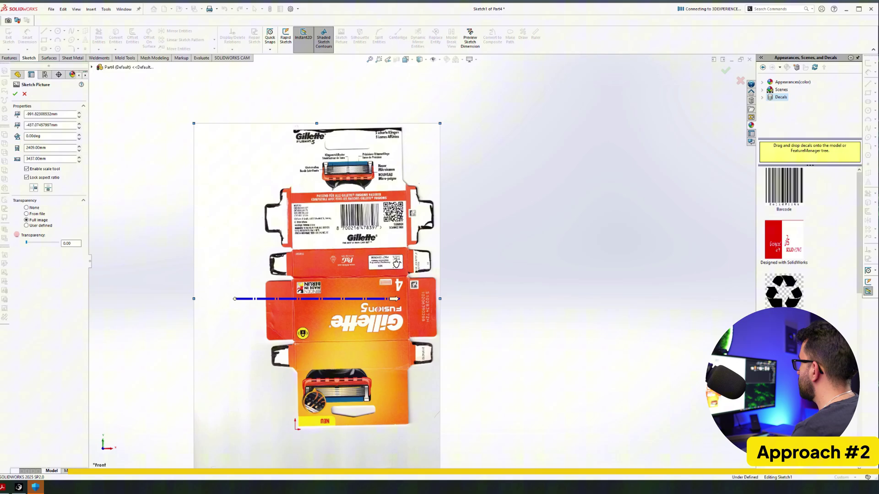
{"action": "left_click_drag", "start_coordinate": [231, 334], "coordinate": [228, 337]}
{"action": "left_click", "coordinate": [16, 94]}
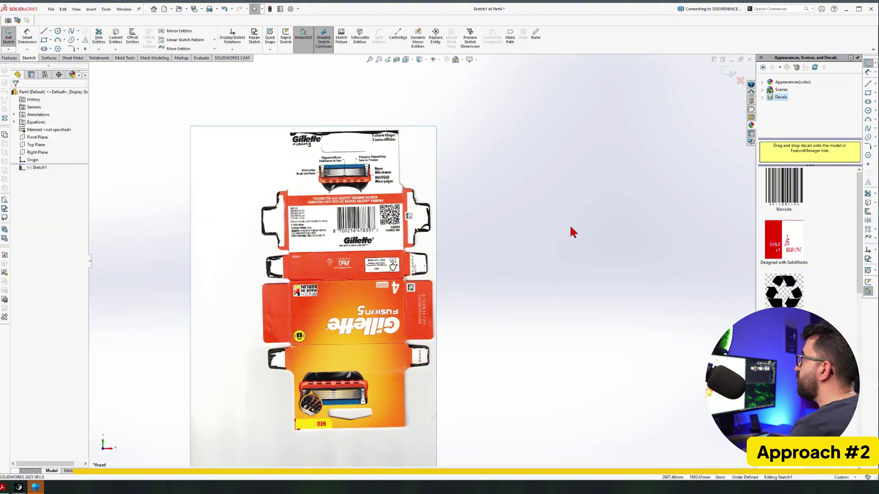
{"action": "key", "text": "z"}
{"action": "left_click", "coordinate": [728, 72]}
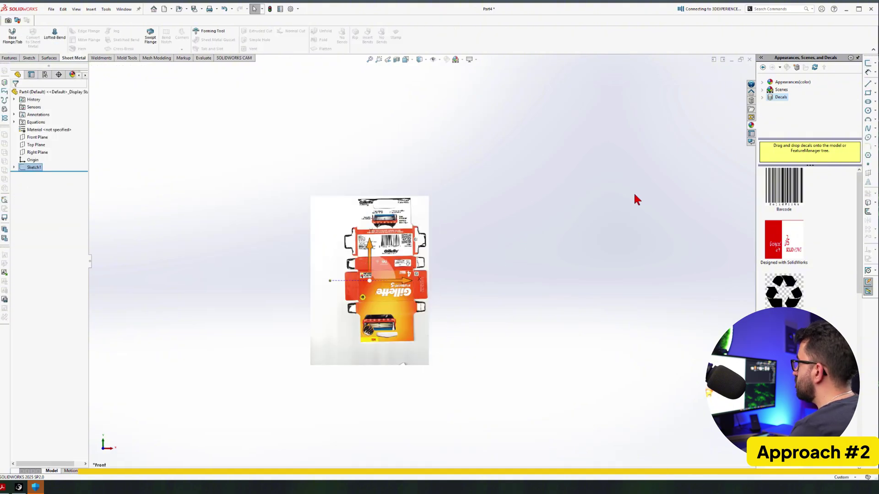
Step: Start a sketch on the Front Plane and draw a horizontal line from the origin, extending beyond the pictured box's bottom edge
{"action": "scroll", "coordinate": [371, 344], "scroll_direction": "up", "scroll_amount": 5}
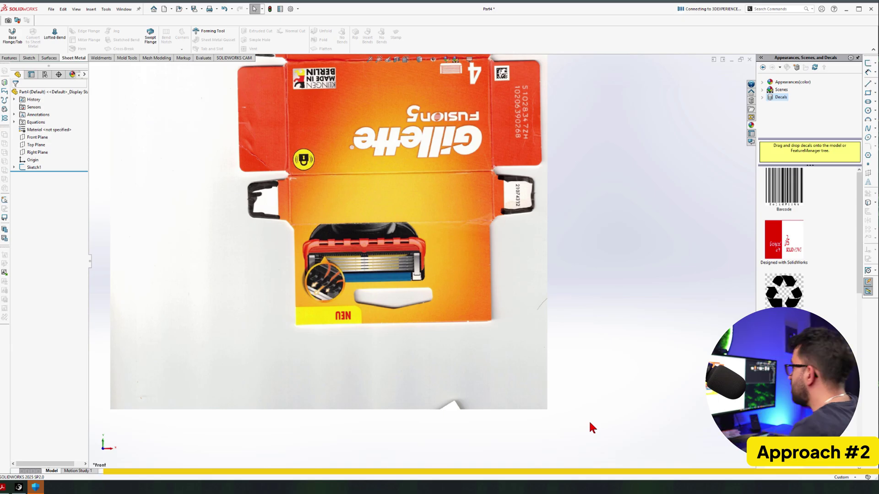
{"action": "scroll", "coordinate": [633, 303], "scroll_direction": "up", "scroll_amount": 5}
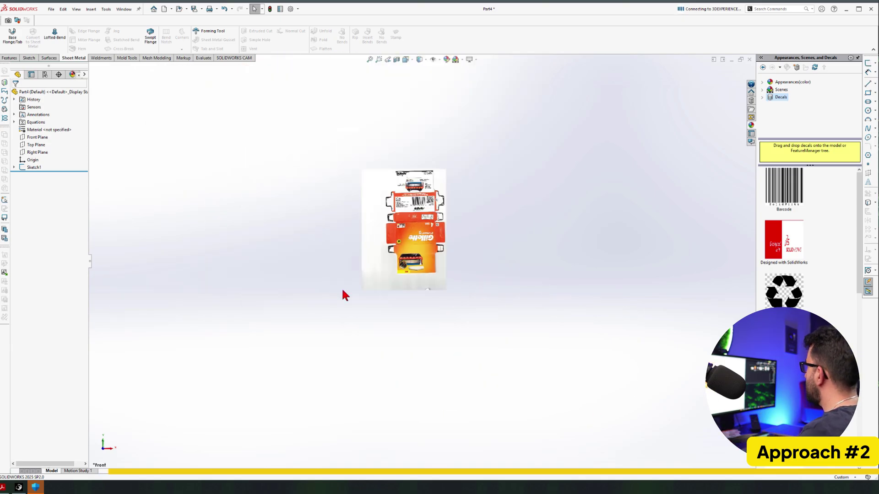
{"action": "left_click", "coordinate": [39, 137]}
{"action": "left_click", "coordinate": [47, 130]}
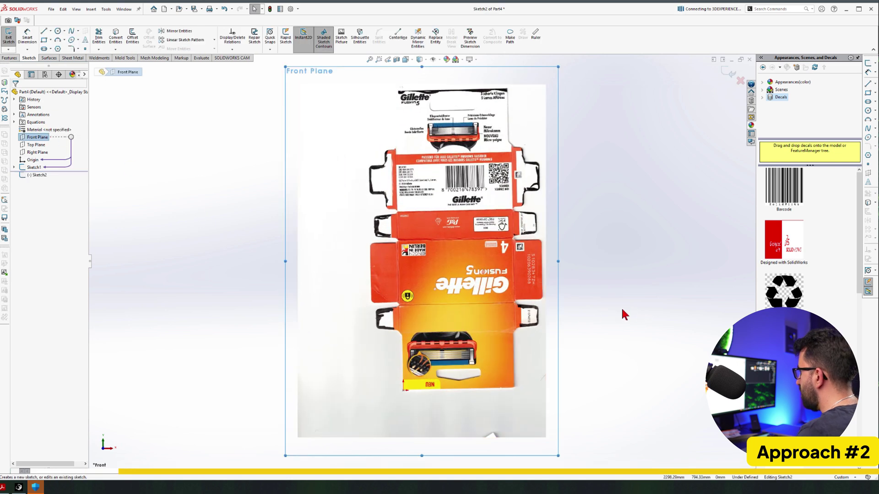
{"action": "key", "text": "l"}
{"action": "scroll", "coordinate": [287, 383], "scroll_direction": "up", "scroll_amount": 6}
{"action": "scroll", "coordinate": [462, 327], "scroll_direction": "down", "scroll_amount": 3}
{"action": "left_click", "coordinate": [376, 281]}
{"action": "left_click", "coordinate": [495, 280]}
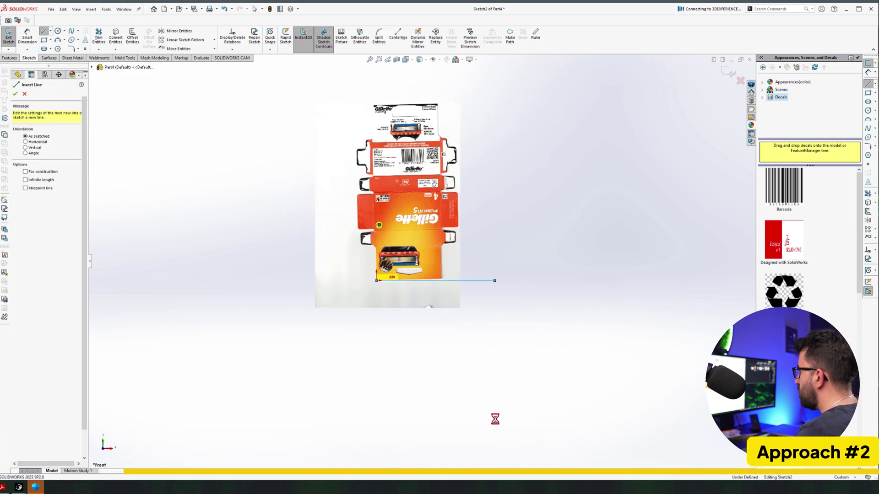
Step: Dimension the horizontal line to 91.43 mm and exit the sketch
{"action": "right_click_drag", "start_coordinate": [494, 420], "coordinate": [493, 385]}
{"action": "left_click", "coordinate": [435, 280]}
{"action": "left_click", "coordinate": [435, 348]}
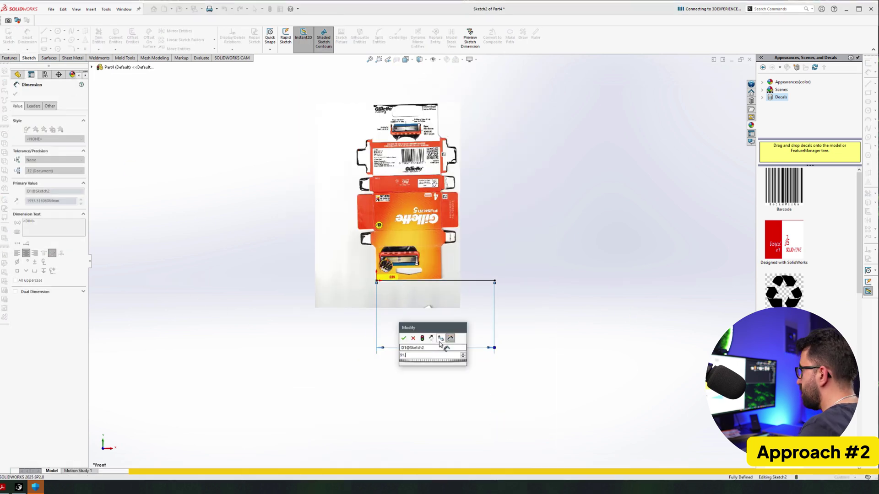
{"action": "type", "text": "91.43"}
{"action": "key", "text": "Return"}
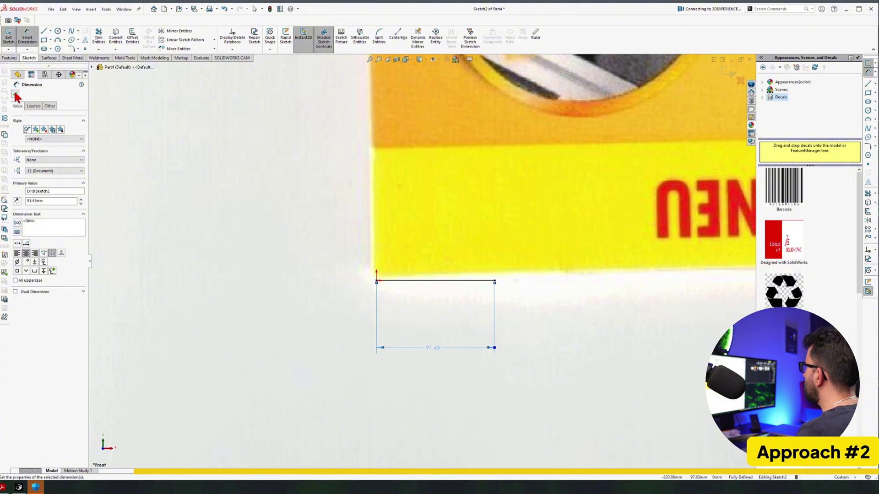
{"action": "left_click", "coordinate": [16, 95]}
{"action": "scroll", "coordinate": [233, 157], "scroll_direction": "up", "scroll_amount": 5}
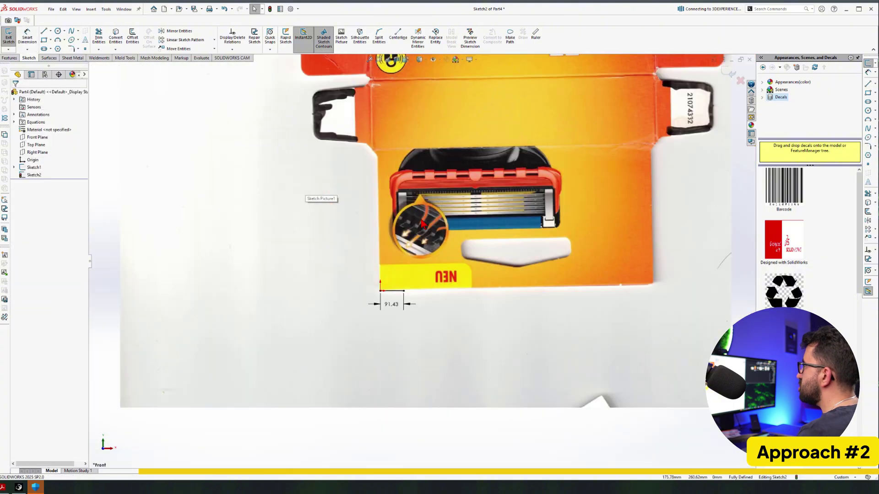
{"action": "scroll", "coordinate": [421, 220], "scroll_direction": "up", "scroll_amount": 2}
{"action": "left_click", "coordinate": [730, 74]}
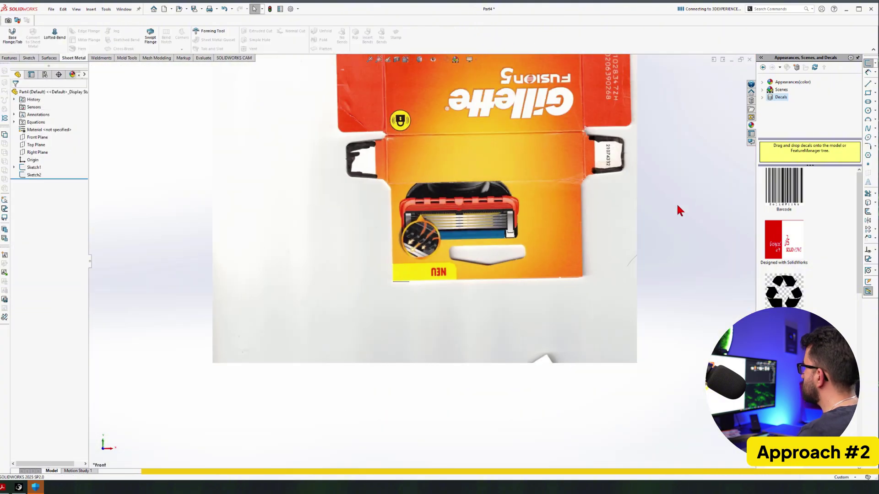
Step: Reorder Sketch1 after Sketch2 in the history and open its sketch picture for editing
{"action": "left_click", "coordinate": [26, 176]}
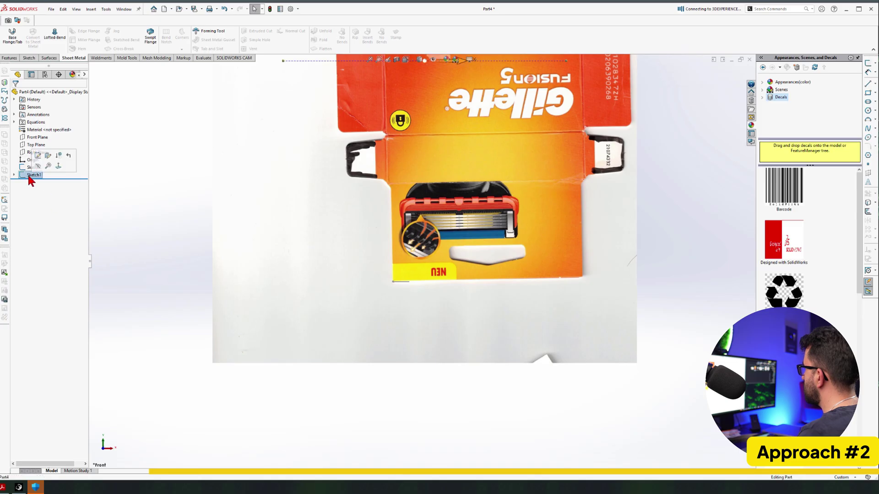
{"action": "left_click", "coordinate": [49, 165]}
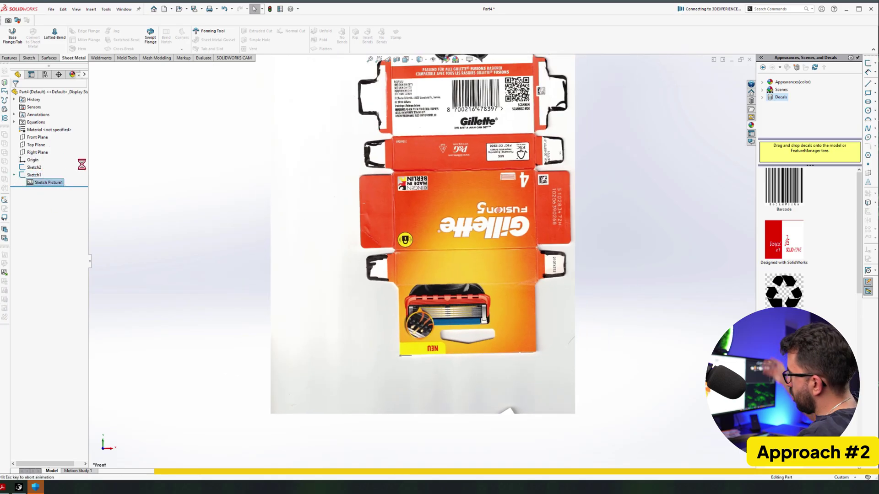
{"action": "left_click", "coordinate": [470, 173]}
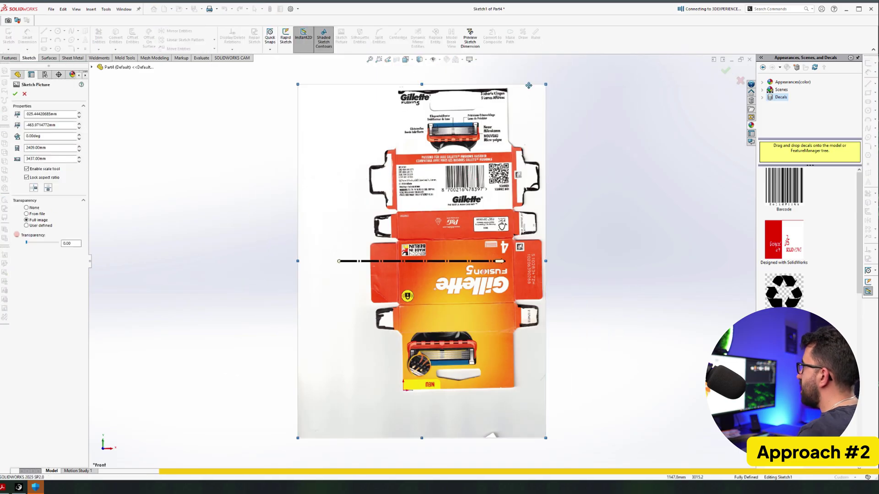
Step: Scale the sketch picture down and reposition it so the box's bottom edge roughly matches the 91.43 mm reference line from the origin
{"action": "left_click_drag", "start_coordinate": [545, 84], "coordinate": [427, 255]}
{"action": "left_click_drag", "start_coordinate": [362, 407], "coordinate": [431, 350]}
{"action": "scroll", "coordinate": [432, 350], "scroll_direction": "up", "scroll_amount": 1}
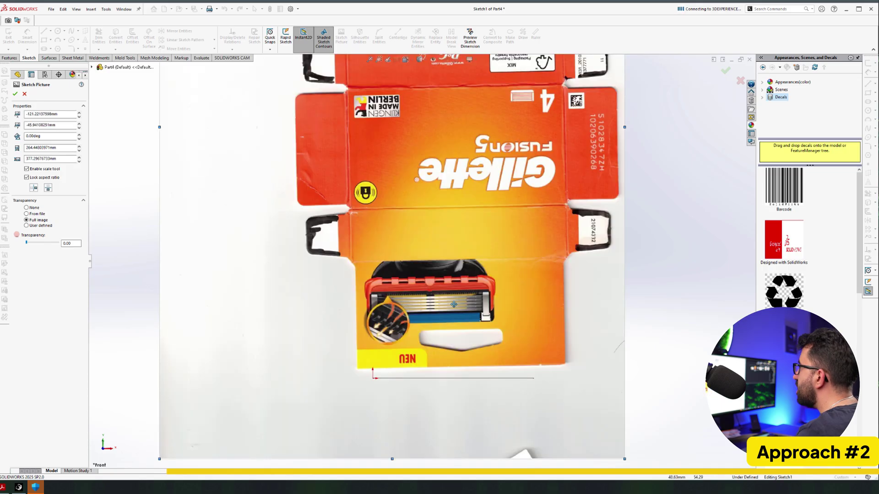
{"action": "scroll", "coordinate": [459, 273], "scroll_direction": "up", "scroll_amount": 5}
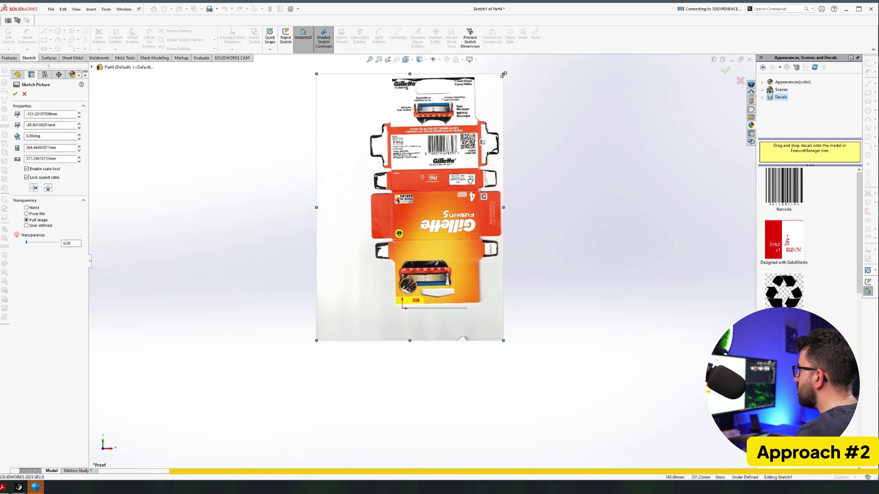
{"action": "left_click_drag", "start_coordinate": [503, 74], "coordinate": [424, 188]}
{"action": "left_click_drag", "start_coordinate": [336, 251], "coordinate": [386, 229]}
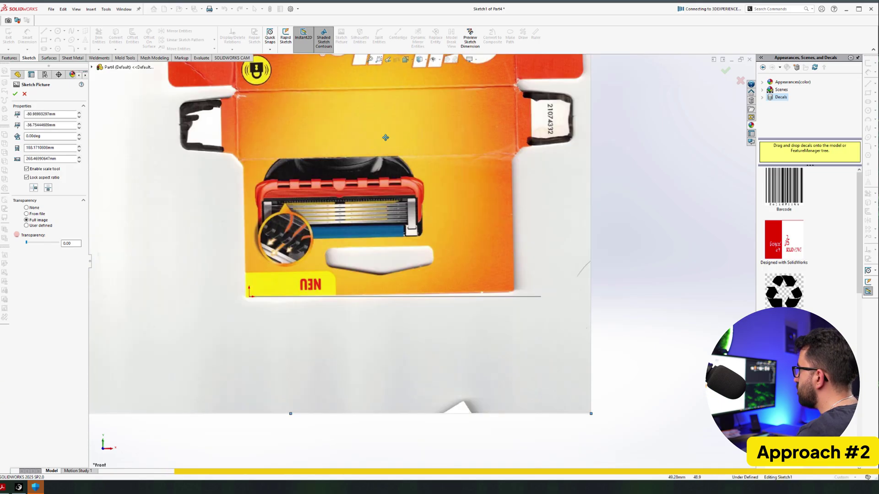
Step: Rotate the sketch picture to -1 degree, fine-tune its fit to the reference line, and exit the sketch
{"action": "key", "text": "Up"}
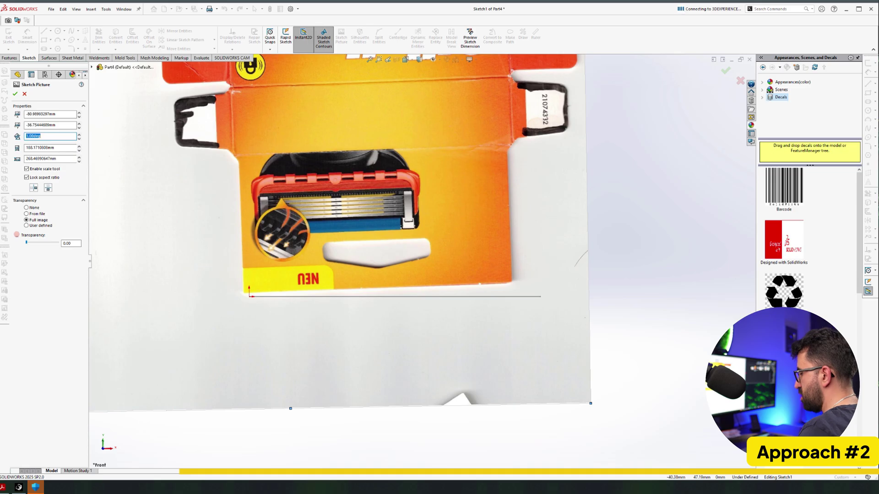
{"action": "key", "text": "Left"}
{"action": "type", "text": "-"}
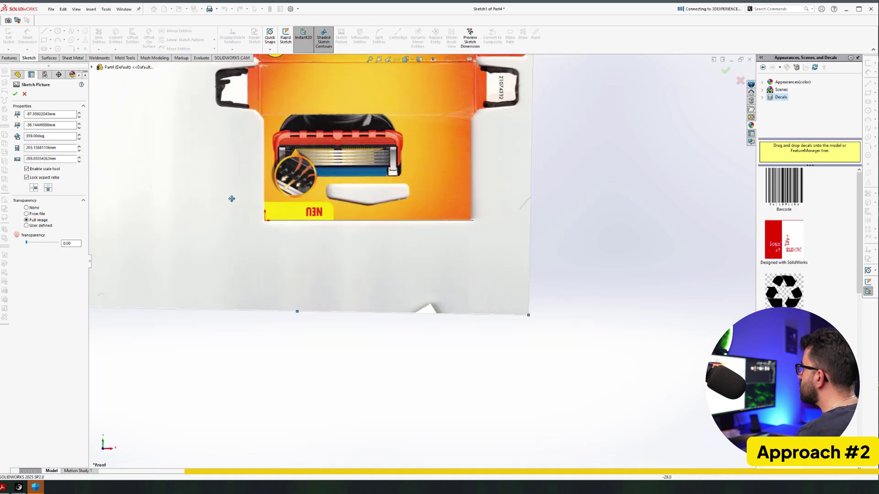
{"action": "scroll", "coordinate": [298, 214], "scroll_direction": "down", "scroll_amount": 3}
{"action": "left_click_drag", "start_coordinate": [316, 235], "coordinate": [318, 234]}
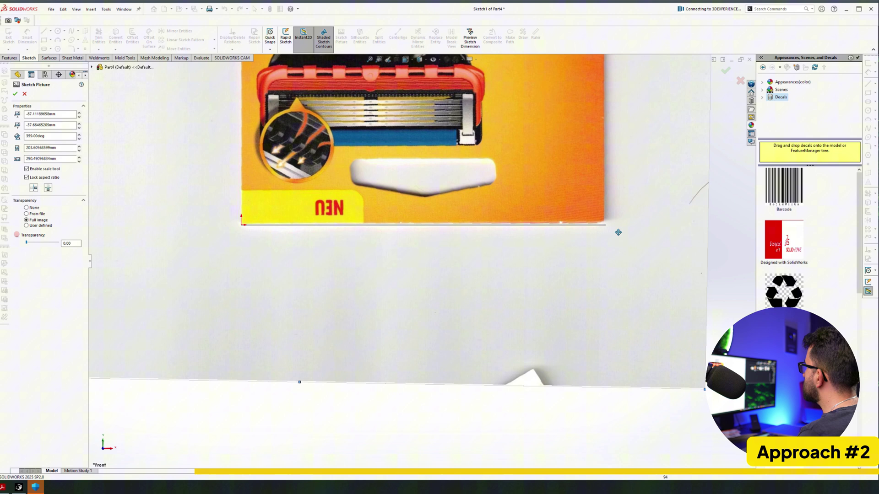
{"action": "key", "text": "f"}
{"action": "left_click", "coordinate": [15, 94]}
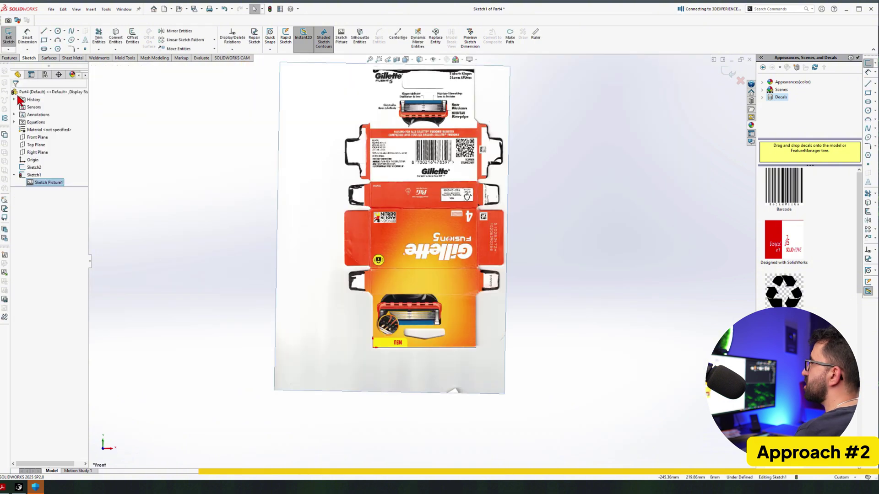
{"action": "left_click", "coordinate": [731, 73]}
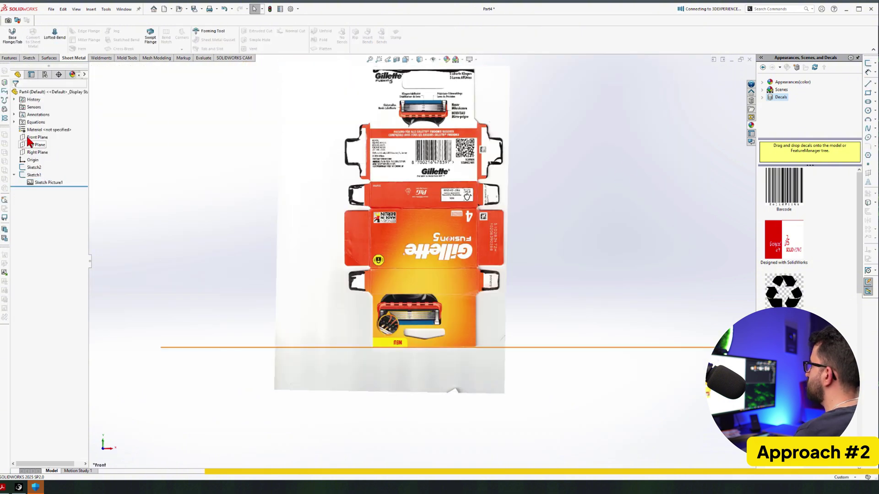
Step: Start a sketch on the Front Plane and trace the box outline from the origin along the bottom and right edges to the lowest right flap's underside
{"action": "scroll", "coordinate": [291, 250], "scroll_direction": "up", "scroll_amount": 2}
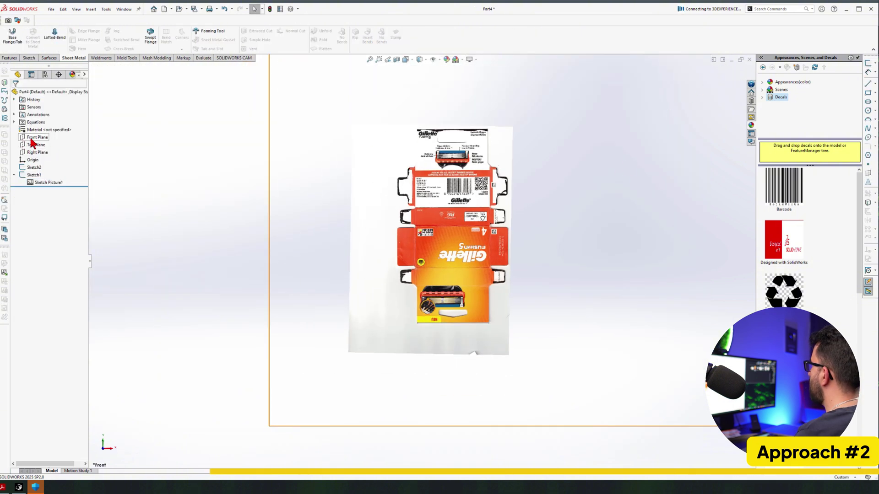
{"action": "left_click", "coordinate": [31, 138]}
{"action": "left_click", "coordinate": [39, 128]}
{"action": "key", "text": "l"}
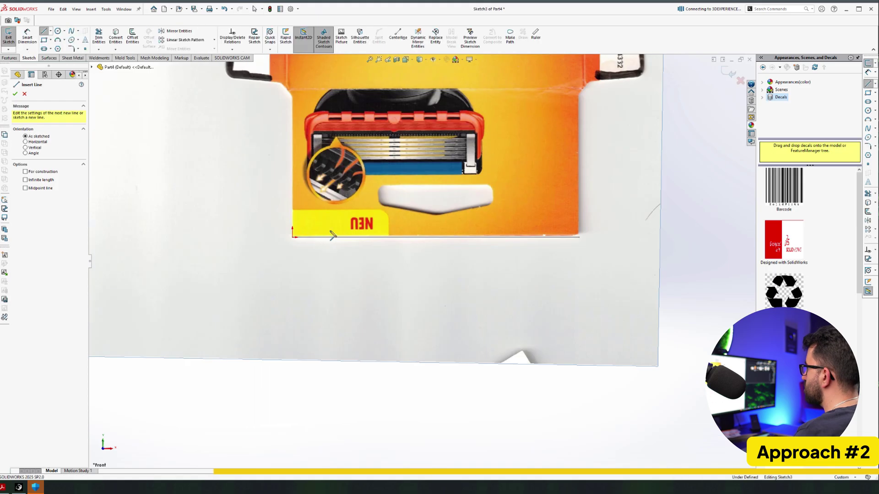
{"action": "left_click", "coordinate": [292, 236]}
{"action": "scroll", "coordinate": [584, 239], "scroll_direction": "down", "scroll_amount": 5}
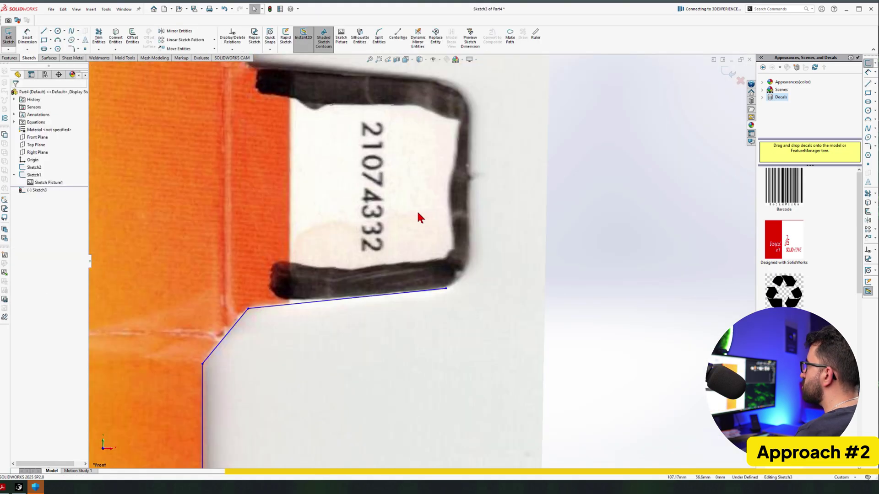
Step: Draw a vertical line along the lowest right flap's outer edge and trim it at the flap's lower edge
{"action": "key", "text": "l"}
{"action": "left_click", "coordinate": [471, 135]}
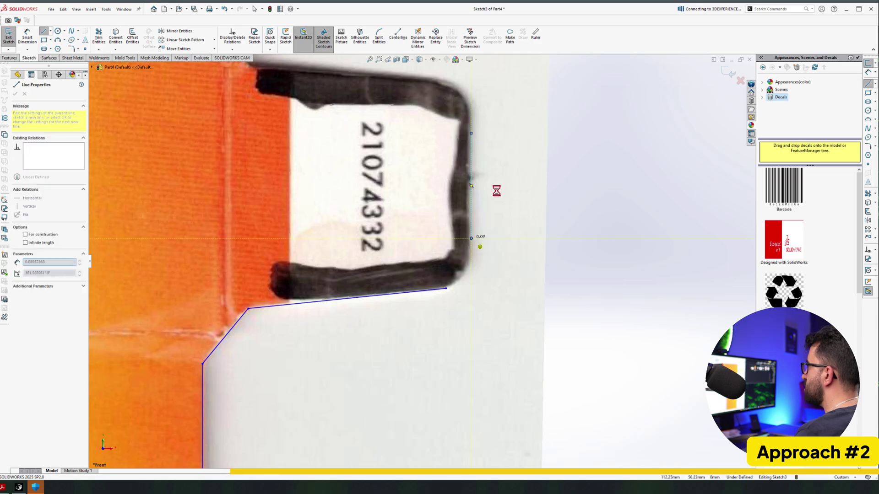
{"action": "key", "text": "t"}
{"action": "left_click", "coordinate": [471, 189]}
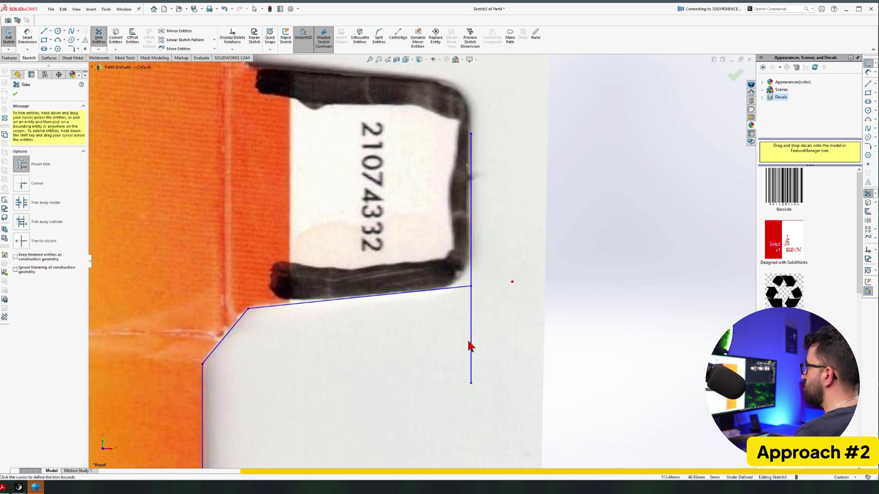
{"action": "left_click_drag", "start_coordinate": [468, 342], "coordinate": [380, 382]}
Step: Round the lowest right flap's lower outer corner with a 3 mm sketch fillet
{"action": "key", "text": "f"}
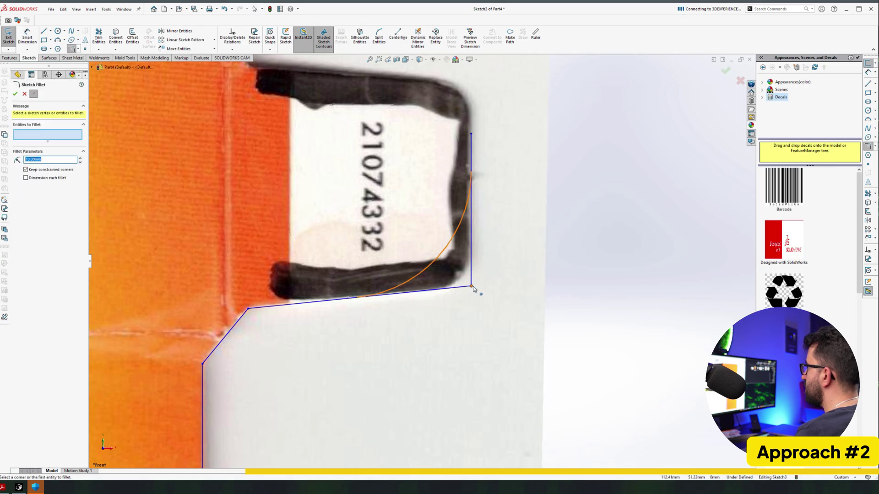
{"action": "left_click", "coordinate": [471, 287]}
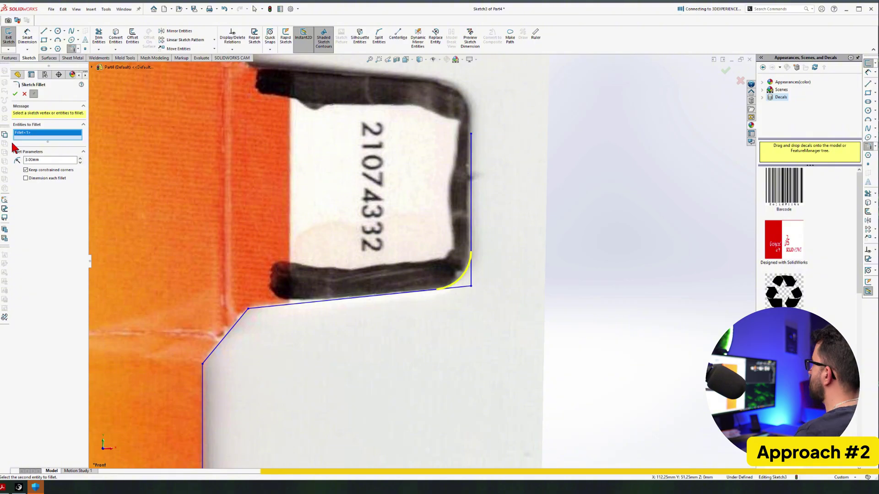
{"action": "left_click", "coordinate": [15, 93]}
{"action": "scroll", "coordinate": [554, 160], "scroll_direction": "up", "scroll_amount": 2}
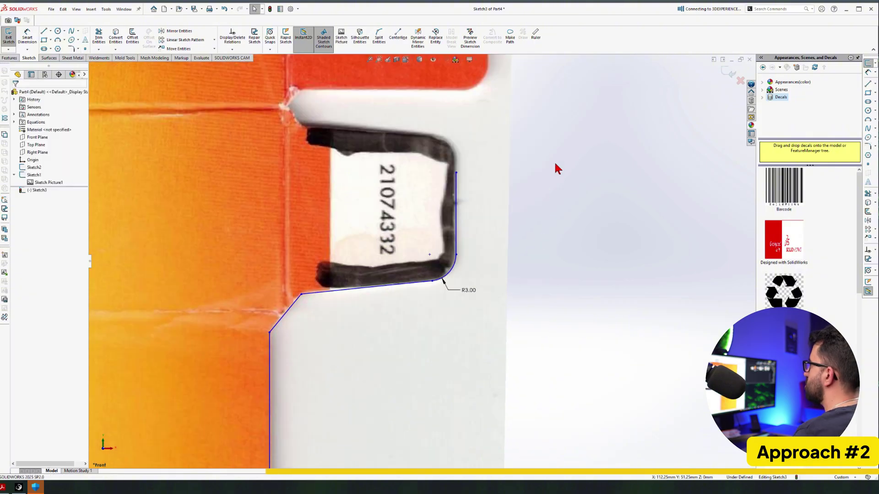
Step: Trace the lowest right flap's upper edge, join it to the outer edge, and round the corner with a 3 mm fillet
{"action": "key", "text": "l"}
{"action": "scroll", "coordinate": [330, 131], "scroll_direction": "down", "scroll_amount": 4}
{"action": "left_click", "coordinate": [290, 134]}
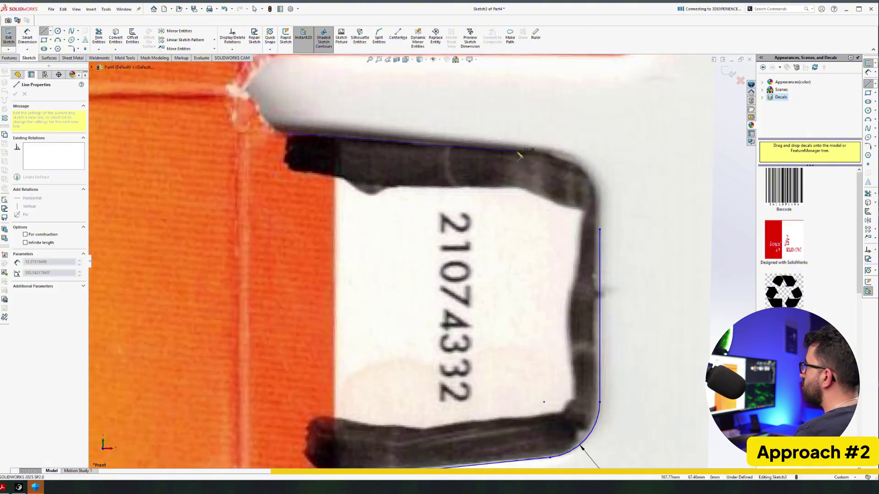
{"action": "left_click", "coordinate": [517, 150]}
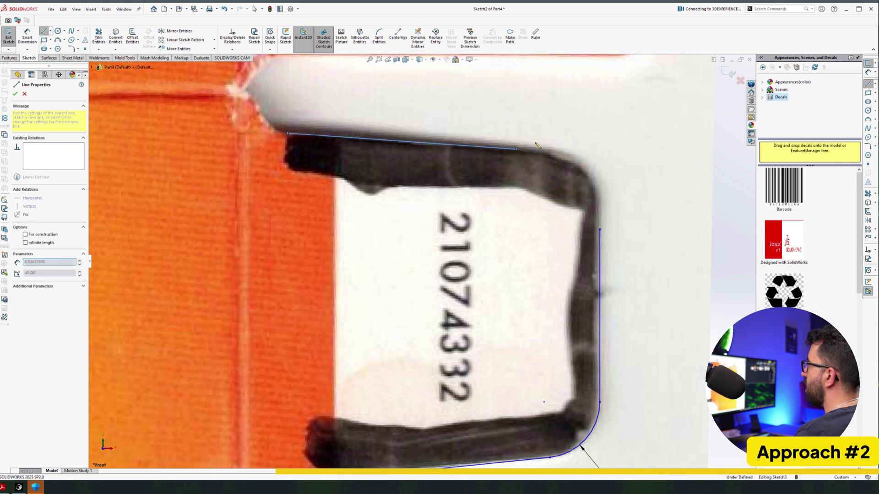
{"action": "key", "text": "t"}
{"action": "scroll", "coordinate": [424, 253], "scroll_direction": "up", "scroll_amount": 5}
{"action": "key", "text": "Escape"}
Step: Trace the notch above the lowest right flap and the lower edge of the red side panel
{"action": "scroll", "coordinate": [357, 202], "scroll_direction": "down", "scroll_amount": 6}
{"action": "key", "text": "l"}
{"action": "left_click", "coordinate": [373, 206]}
{"action": "scroll", "coordinate": [373, 206], "scroll_direction": "up", "scroll_amount": 4}
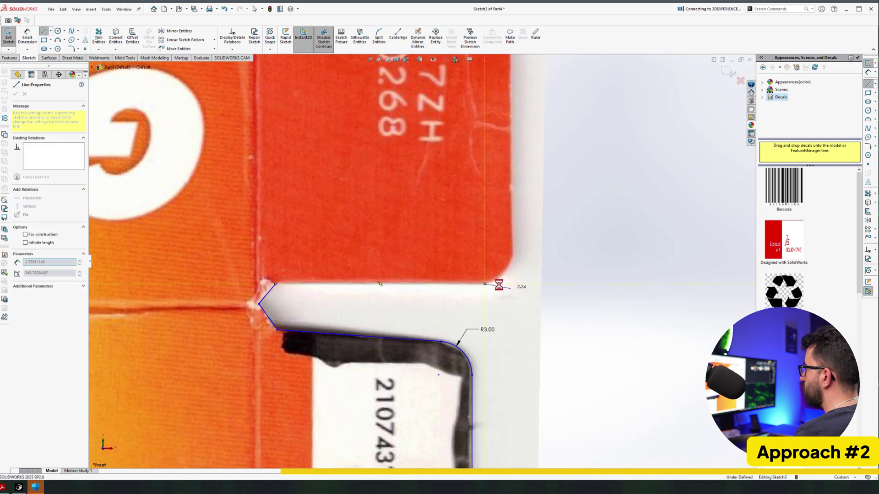
{"action": "left_click", "coordinate": [498, 283]}
Step: Trace the outer and upper edges of the red right side panel with lines
{"action": "scroll", "coordinate": [498, 284], "scroll_direction": "down", "scroll_amount": 4}
{"action": "left_click", "coordinate": [496, 307]}
{"action": "scroll", "coordinate": [426, 141], "scroll_direction": "up", "scroll_amount": 5}
{"action": "key", "text": "Escape"}
{"action": "scroll", "coordinate": [311, 212], "scroll_direction": "down", "scroll_amount": 2}
{"action": "left_click", "coordinate": [293, 210]}
{"action": "left_click", "coordinate": [599, 206]}
{"action": "key", "text": "t"}
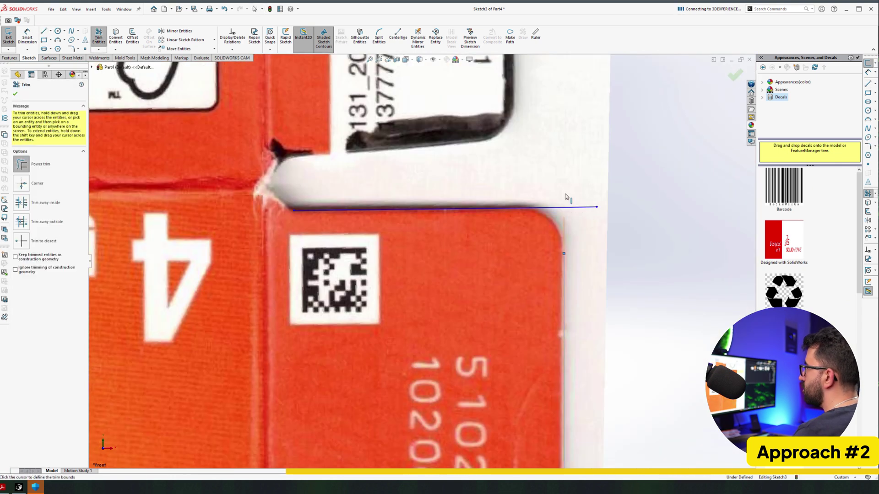
Step: Finish the red side panel's corners and trace the small right flap above it, trimming the lines and rounding the corners at 3 mm
{"action": "scroll", "coordinate": [563, 207], "scroll_direction": "up", "scroll_amount": 2}
{"action": "key", "text": "t"}
{"action": "left_click", "coordinate": [348, 293]}
{"action": "left_click", "coordinate": [565, 274]}
{"action": "left_click_drag", "start_coordinate": [528, 135], "coordinate": [474, 98]}
{"action": "left_click_drag", "start_coordinate": [530, 270], "coordinate": [497, 293]}
{"action": "scroll", "coordinate": [453, 269], "scroll_direction": "up", "scroll_amount": 6}
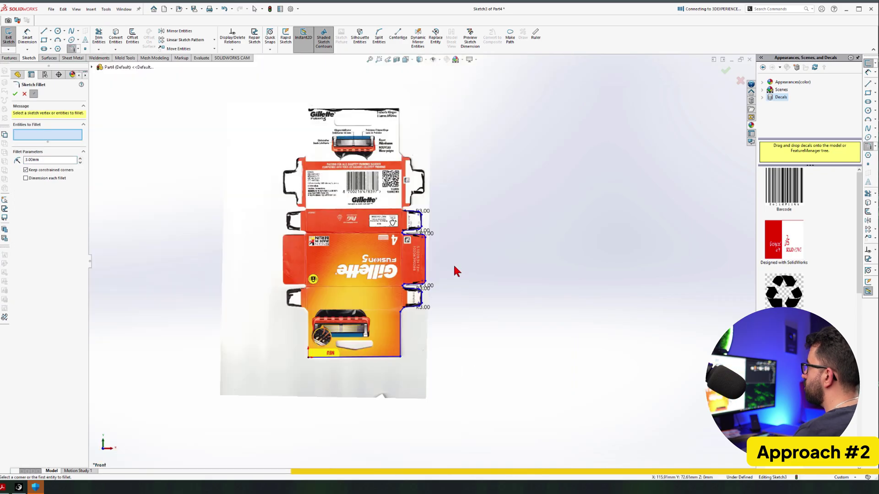
Step: Trace the lower half of the barcode panel's right tab, trim the lines, and add 3 mm fillets at its corners
{"action": "scroll", "coordinate": [412, 238], "scroll_direction": "down", "scroll_amount": 7}
{"action": "key", "text": "l"}
{"action": "left_click", "coordinate": [402, 248]}
{"action": "left_click", "coordinate": [453, 337]}
{"action": "left_click", "coordinate": [468, 230]}
{"action": "key", "text": "t"}
{"action": "scroll", "coordinate": [444, 232], "scroll_direction": "up", "scroll_amount": 2}
{"action": "left_click", "coordinate": [290, 446]}
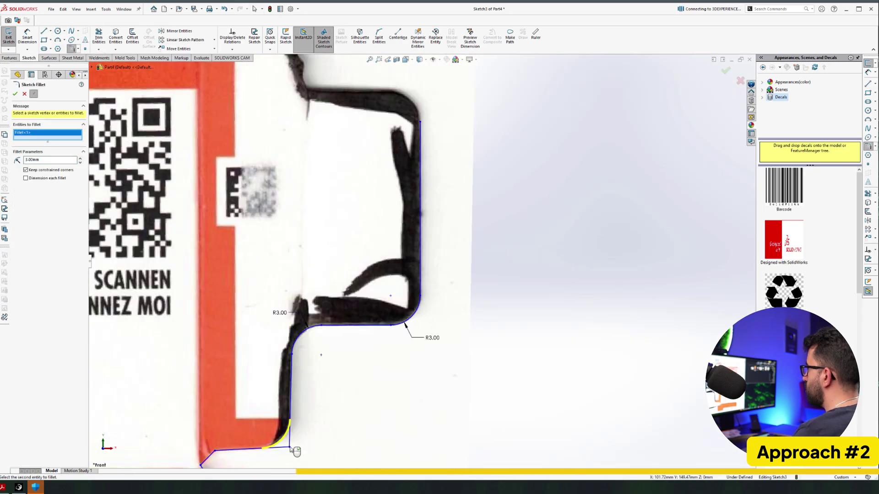
Step: Trace the upper half of the barcode panel's right tab with a 3 mm outer corner and a line along the flap's upper edge
{"action": "left_click_drag", "start_coordinate": [298, 208], "coordinate": [524, 208]}
{"action": "left_click_drag", "start_coordinate": [243, 160], "coordinate": [468, 177]}
{"action": "key", "text": "t"}
{"action": "scroll", "coordinate": [329, 205], "scroll_direction": "down", "scroll_amount": 4}
{"action": "key", "text": "l"}
{"action": "left_click_drag", "start_coordinate": [413, 178], "coordinate": [412, 270]}
{"action": "scroll", "coordinate": [402, 247], "scroll_direction": "up", "scroll_amount": 7}
{"action": "key", "text": "t"}
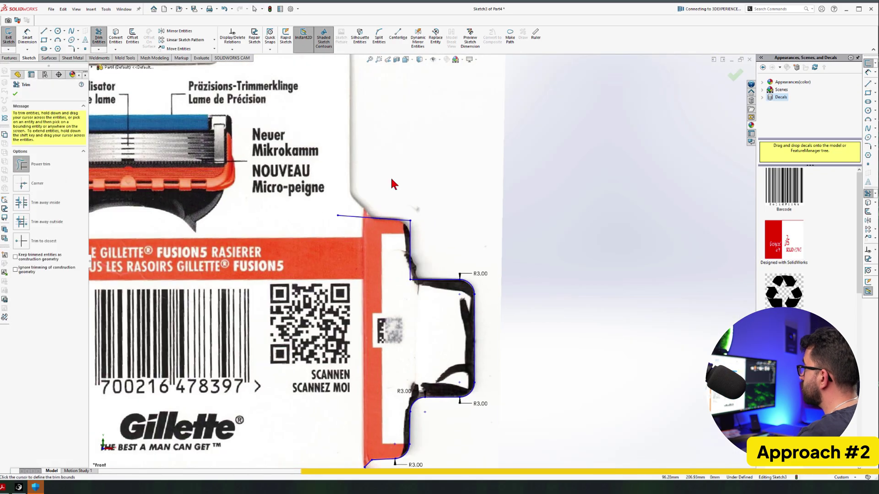
Step: Round the barcode panel's upper-right flap corner at 3 mm and trace the uppermost panel's right and top edges
{"action": "scroll", "coordinate": [392, 183], "scroll_direction": "down", "scroll_amount": 3}
{"action": "scroll", "coordinate": [415, 197], "scroll_direction": "up", "scroll_amount": 3}
{"action": "left_click_drag", "start_coordinate": [425, 120], "coordinate": [426, 350]}
{"action": "key", "text": "l"}
{"action": "left_click", "coordinate": [425, 113]}
{"action": "scroll", "coordinate": [293, 200], "scroll_direction": "down", "scroll_amount": 3}
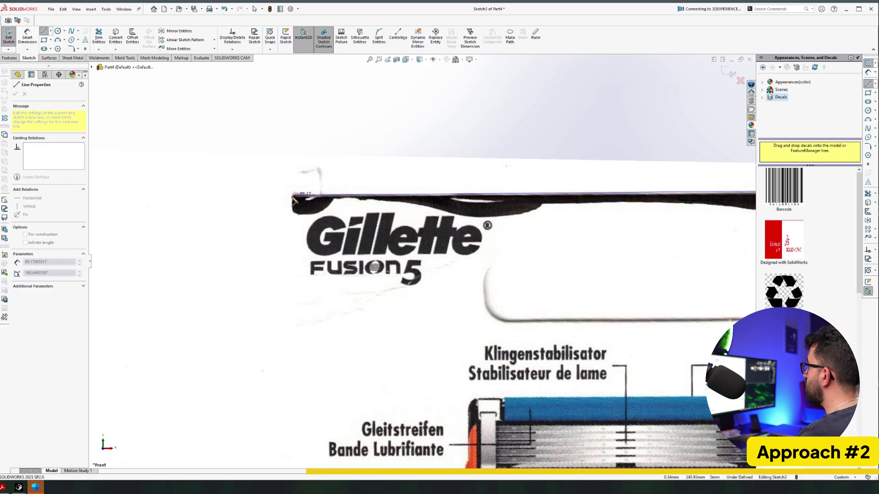
Step: Trace the uppermost panel's left edge and the diagonal leading down to the barcode panel's left flap
{"action": "scroll", "coordinate": [277, 277], "scroll_direction": "down", "scroll_amount": 3}
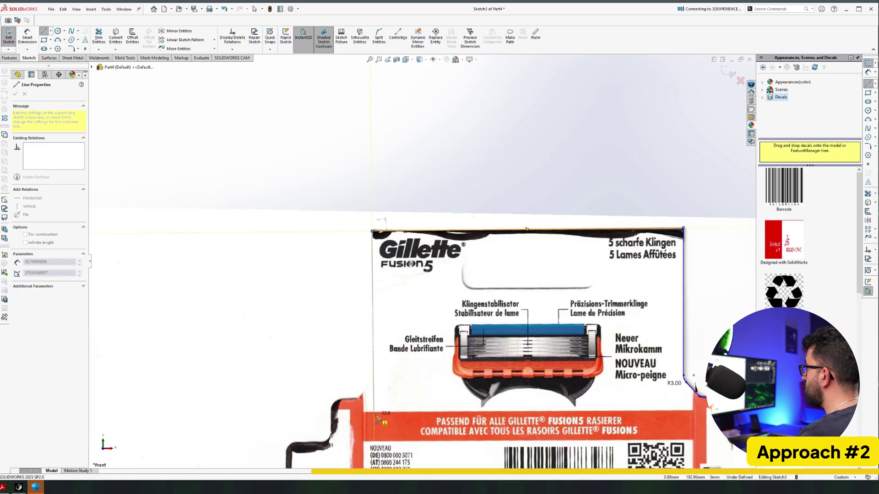
{"action": "scroll", "coordinate": [386, 262], "scroll_direction": "up", "scroll_amount": 3}
{"action": "scroll", "coordinate": [406, 379], "scroll_direction": "down", "scroll_amount": 5}
{"action": "left_click", "coordinate": [353, 265]}
{"action": "left_click", "coordinate": [391, 211]}
{"action": "key", "text": "t"}
{"action": "left_click_drag", "start_coordinate": [408, 256], "coordinate": [375, 263]}
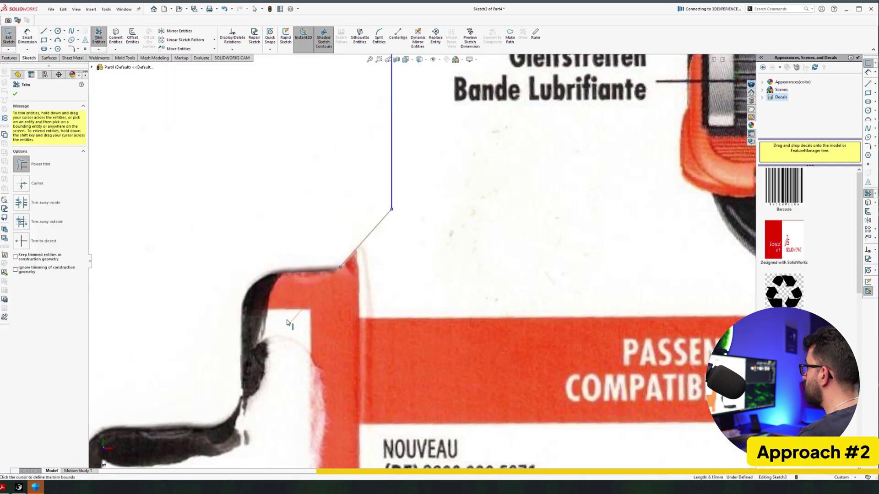
Step: Trace the barcode panel's left flap with a 3 mm upper corner and draw a vertical line along its tab's outer edge
{"action": "scroll", "coordinate": [387, 262], "scroll_direction": "up", "scroll_amount": 5}
{"action": "key", "text": "Escape"}
{"action": "scroll", "coordinate": [375, 243], "scroll_direction": "up", "scroll_amount": 5}
{"action": "key", "text": "l"}
{"action": "left_click", "coordinate": [324, 292]}
{"action": "left_click", "coordinate": [324, 193]}
{"action": "key", "text": "l"}
{"action": "left_click", "coordinate": [511, 320]}
{"action": "key", "text": "t"}
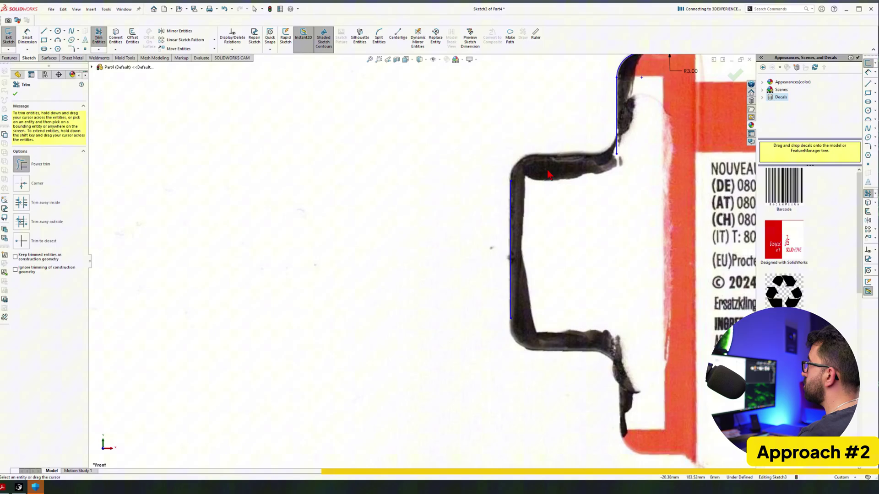
Step: Complete the barcode panel's left tab with a 3 mm upper corner and draw a horizontal line along its lower edge
{"action": "scroll", "coordinate": [549, 173], "scroll_direction": "down", "scroll_amount": 2}
{"action": "left_click_drag", "start_coordinate": [394, 302], "coordinate": [394, 414]}
{"action": "key", "text": "l"}
{"action": "left_click", "coordinate": [417, 346]}
{"action": "left_click", "coordinate": [459, 346]}
{"action": "key", "text": "t"}
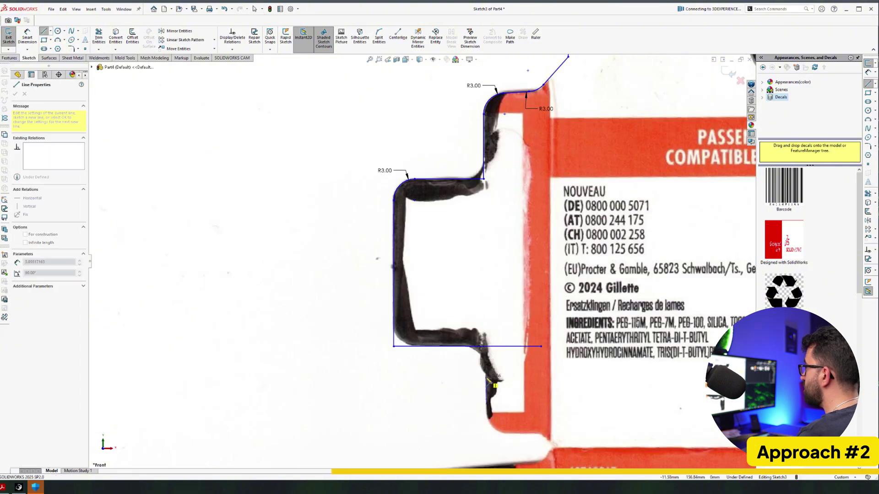
Step: Trace the left flap's outer edge below the tab, trim the overlaps and round the tab's lower corner at 3 mm
{"action": "left_click", "coordinate": [486, 337]}
{"action": "key", "text": "t"}
{"action": "left_click_drag", "start_coordinate": [481, 339], "coordinate": [506, 353]}
{"action": "scroll", "coordinate": [486, 394], "scroll_direction": "up", "scroll_amount": 2}
{"action": "left_click_drag", "start_coordinate": [418, 289], "coordinate": [418, 355]}
Step: Trace the left flap's lower edge and the diagonal leading to the fold corner above the narrow red panel
{"action": "key", "text": "l"}
{"action": "left_click", "coordinate": [476, 332]}
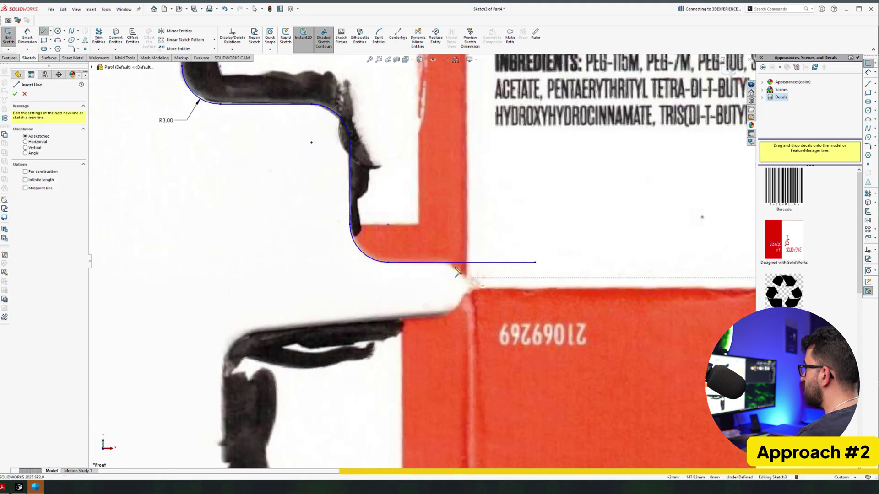
{"action": "left_click", "coordinate": [450, 263]}
{"action": "left_click", "coordinate": [474, 286]}
{"action": "double_click", "coordinate": [406, 368]}
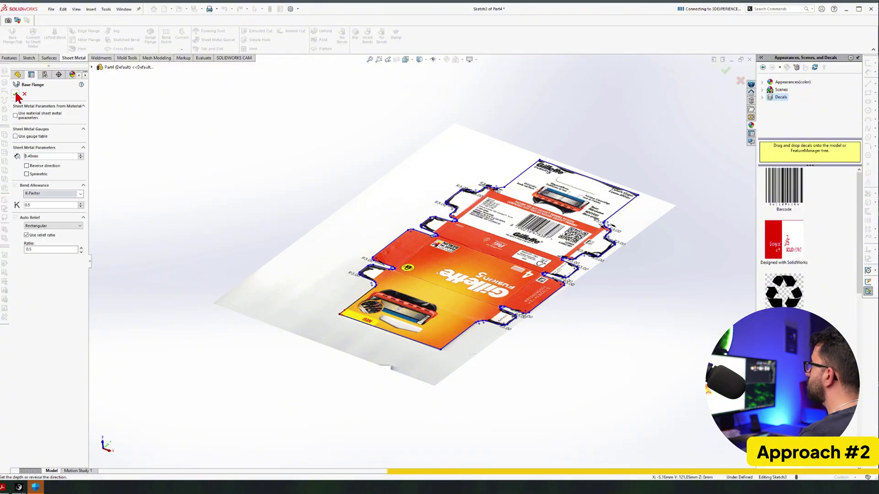
Step: Create a 0.40 mm thick base flange from the traced outline and hide the sketch containing the scanned picture
{"action": "left_click", "coordinate": [15, 93]}
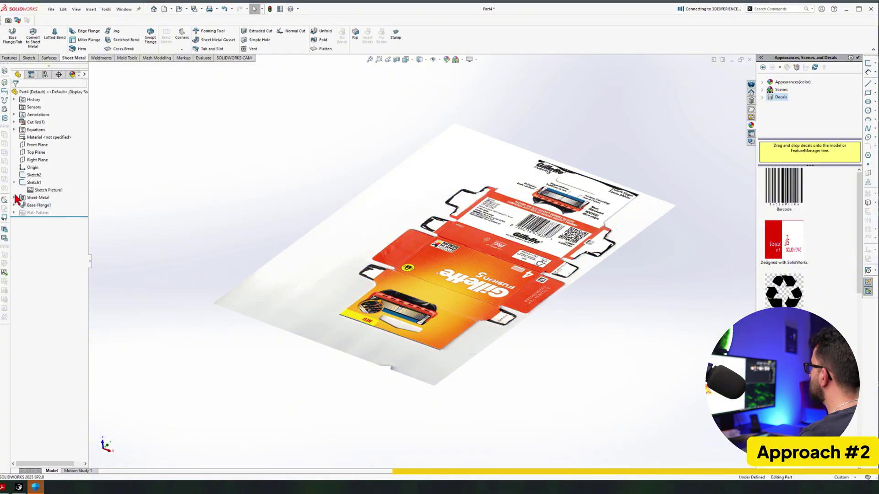
{"action": "right_click", "coordinate": [34, 184]}
{"action": "left_click", "coordinate": [41, 174]}
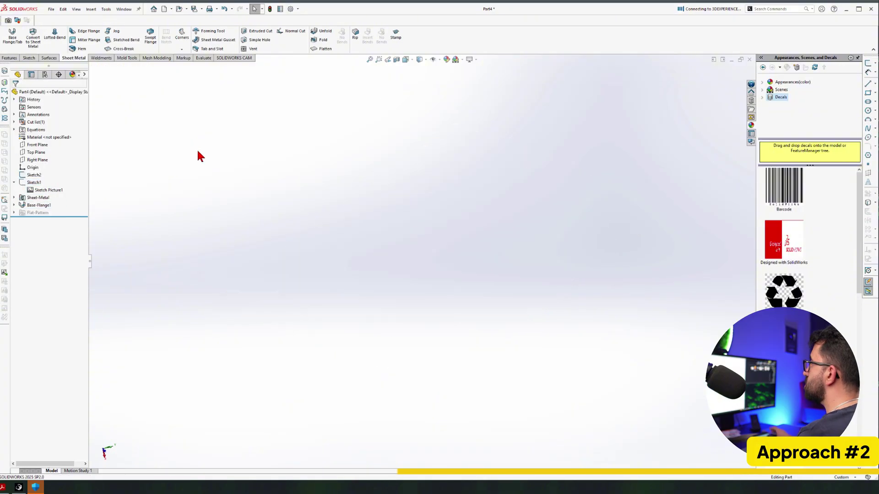
{"action": "key", "text": "f"}
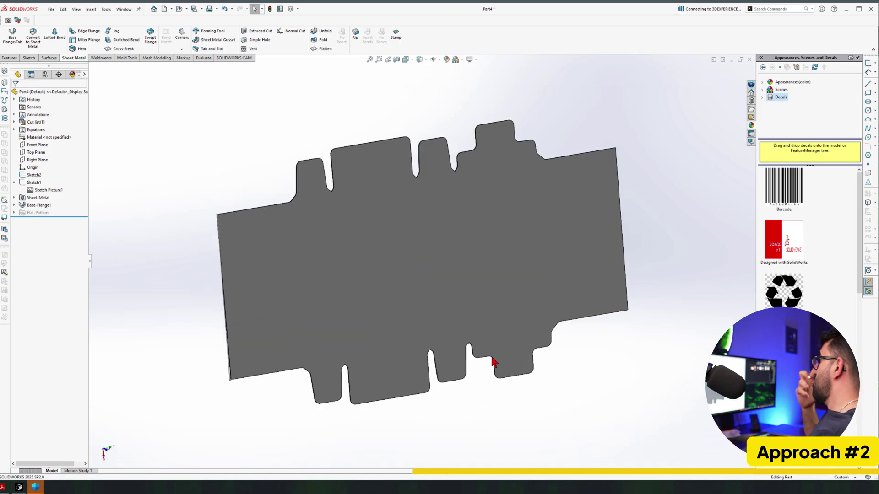
{"action": "mouse_move", "coordinate": [410, 362]}
{"action": "middle_mouse_down"}
{"action": "mouse_move", "coordinate": [406, 369]}
{"action": "mouse_move", "coordinate": [306, 364]}
{"action": "mouse_move", "coordinate": [265, 334]}
{"action": "middle_mouse_up"}
Step: Show the scanned picture's sketch again and open a new sketch on the Front Plane
{"action": "right_click", "coordinate": [33, 183]}
{"action": "left_click", "coordinate": [44, 173]}
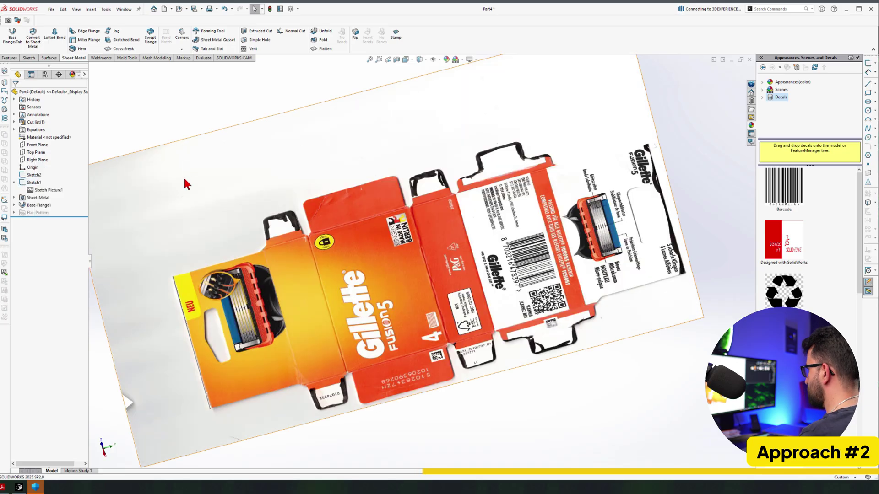
{"action": "left_click", "coordinate": [37, 144]}
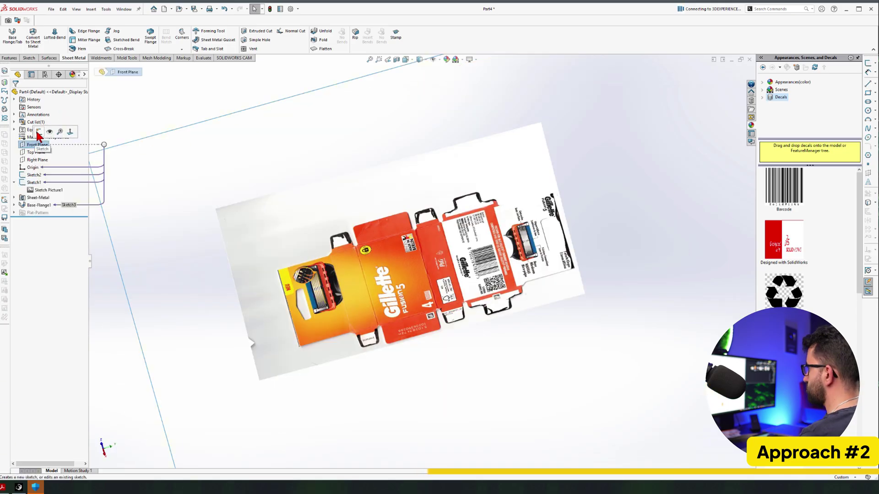
{"action": "left_click", "coordinate": [44, 133]}
Step: Draw the vertical fold line along the panels' right side, from the barcode panel's upper corner to below the lowest flap
{"action": "key", "text": "l"}
{"action": "scroll", "coordinate": [506, 116], "scroll_direction": "down", "scroll_amount": 10}
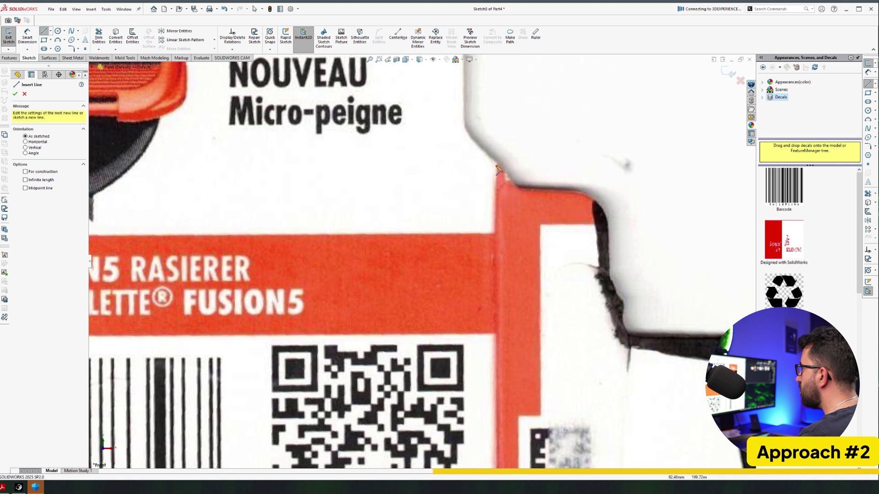
{"action": "left_click", "coordinate": [486, 154]}
{"action": "scroll", "coordinate": [486, 157], "scroll_direction": "up", "scroll_amount": 6}
{"action": "scroll", "coordinate": [451, 353], "scroll_direction": "down", "scroll_amount": 4}
{"action": "scroll", "coordinate": [446, 375], "scroll_direction": "up", "scroll_amount": 7}
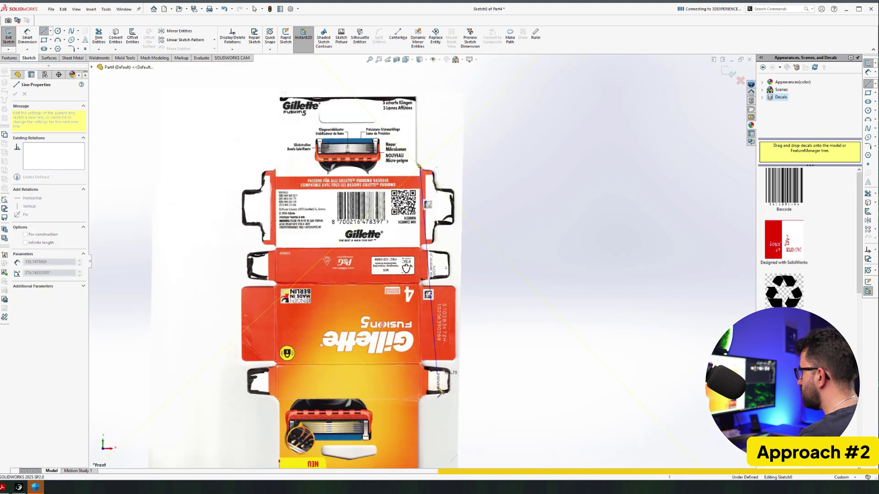
{"action": "scroll", "coordinate": [440, 389], "scroll_direction": "down", "scroll_amount": 5}
{"action": "key", "text": "Escape"}
{"action": "key", "text": "Escape"}
{"action": "scroll", "coordinate": [471, 313], "scroll_direction": "up", "scroll_amount": 8}
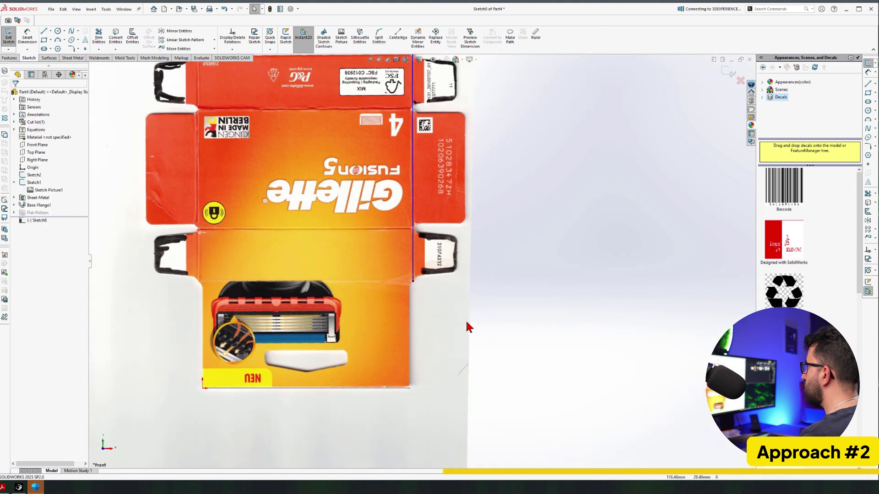
Step: Draw the vertical fold line about 152 mm long along the panels' left side, ending below the lowest flap
{"action": "scroll", "coordinate": [465, 320], "scroll_direction": "up", "scroll_amount": 5}
{"action": "key", "text": "l"}
{"action": "scroll", "coordinate": [433, 209], "scroll_direction": "down", "scroll_amount": 10}
{"action": "left_click", "coordinate": [433, 209]}
{"action": "scroll", "coordinate": [443, 288], "scroll_direction": "up", "scroll_amount": 2}
{"action": "scroll", "coordinate": [444, 286], "scroll_direction": "up", "scroll_amount": 5}
{"action": "scroll", "coordinate": [412, 399], "scroll_direction": "down", "scroll_amount": 6}
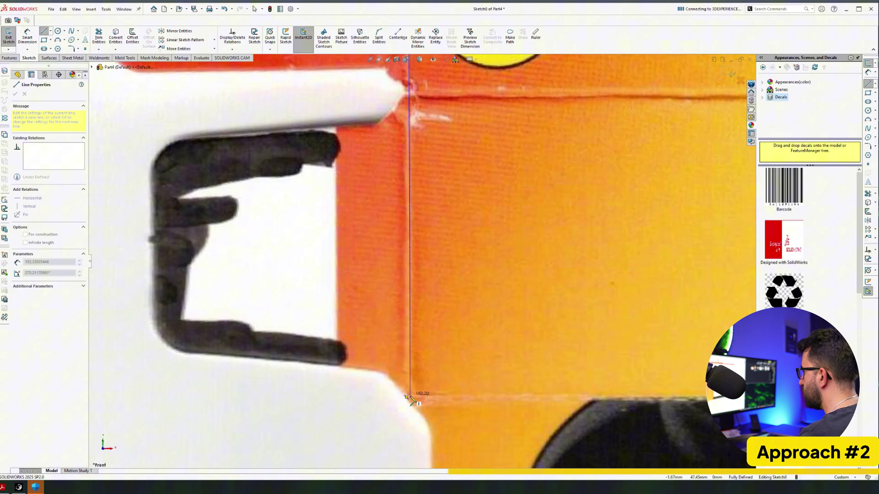
{"action": "left_click", "coordinate": [408, 398]}
{"action": "scroll", "coordinate": [407, 398], "scroll_direction": "up", "scroll_amount": 6}
{"action": "key", "text": "Escape"}
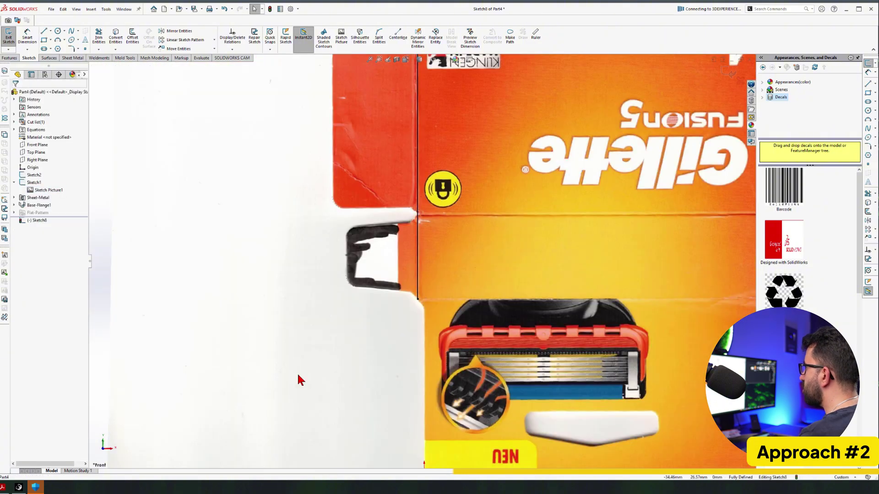
Step: Draw the horizontal fold line along the crease between the Gillette front panel and the orange panel below it
{"action": "scroll", "coordinate": [537, 224], "scroll_direction": "down", "scroll_amount": 3}
{"action": "key", "text": "l"}
{"action": "scroll", "coordinate": [225, 251], "scroll_direction": "down", "scroll_amount": 6}
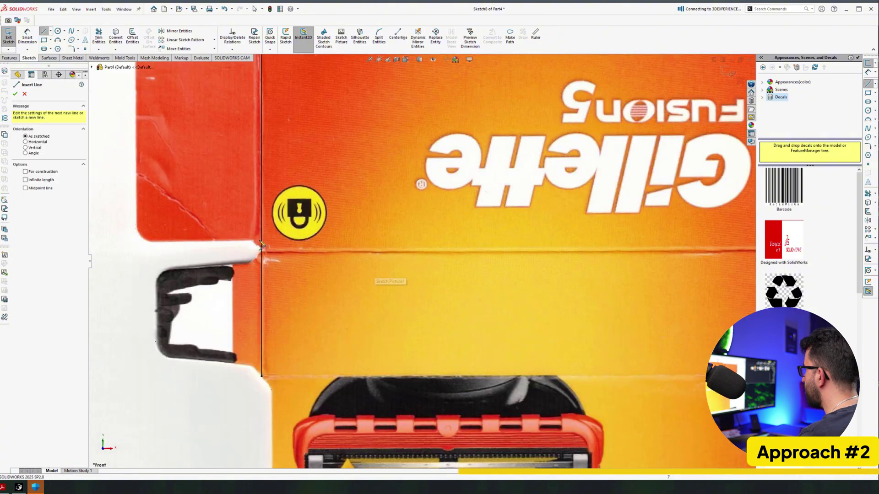
{"action": "left_click", "coordinate": [227, 247]}
{"action": "scroll", "coordinate": [496, 249], "scroll_direction": "up", "scroll_amount": 6}
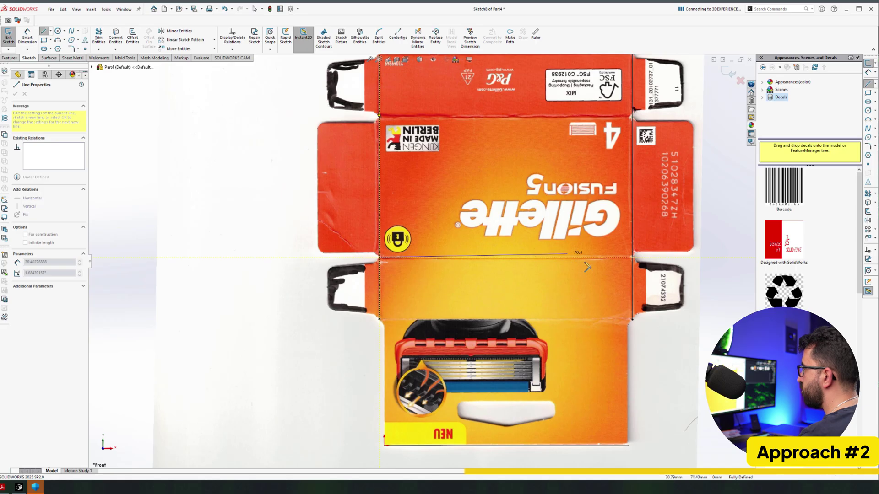
{"action": "scroll", "coordinate": [589, 265], "scroll_direction": "down", "scroll_amount": 6}
{"action": "left_click", "coordinate": [627, 266]}
{"action": "scroll", "coordinate": [573, 253], "scroll_direction": "up", "scroll_amount": 6}
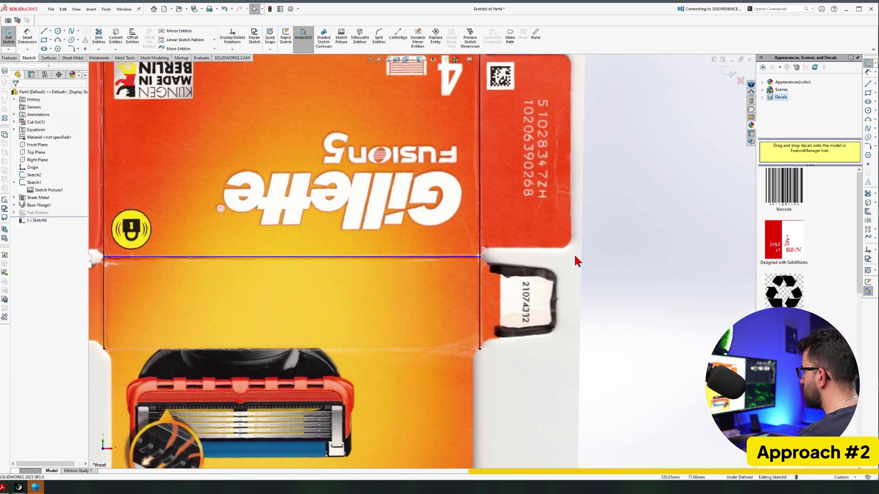
{"action": "key", "text": "Escape"}
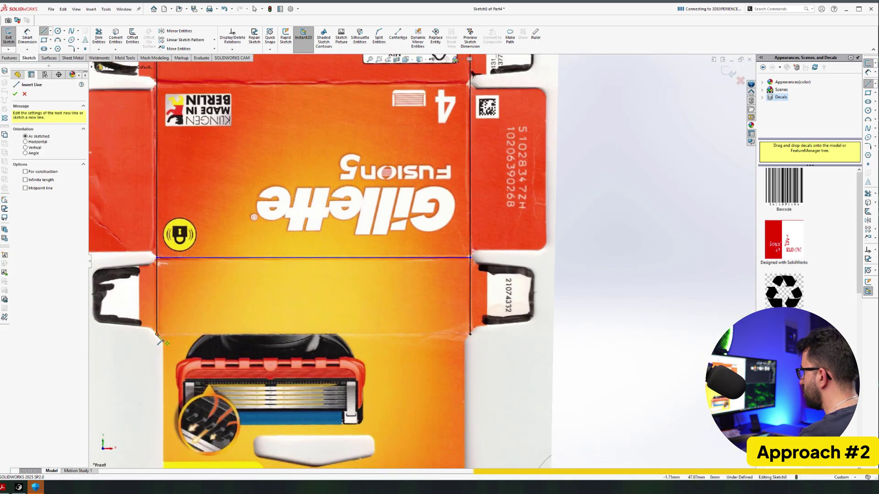
Step: Draw the remaining horizontal fold lines below the orange panel and on both sides of the narrow red panel, and close the sketch
{"action": "left_click", "coordinate": [157, 335]}
{"action": "left_click", "coordinate": [470, 334]}
{"action": "scroll", "coordinate": [446, 343], "scroll_direction": "up", "scroll_amount": 4}
{"action": "scroll", "coordinate": [304, 219], "scroll_direction": "down", "scroll_amount": 7}
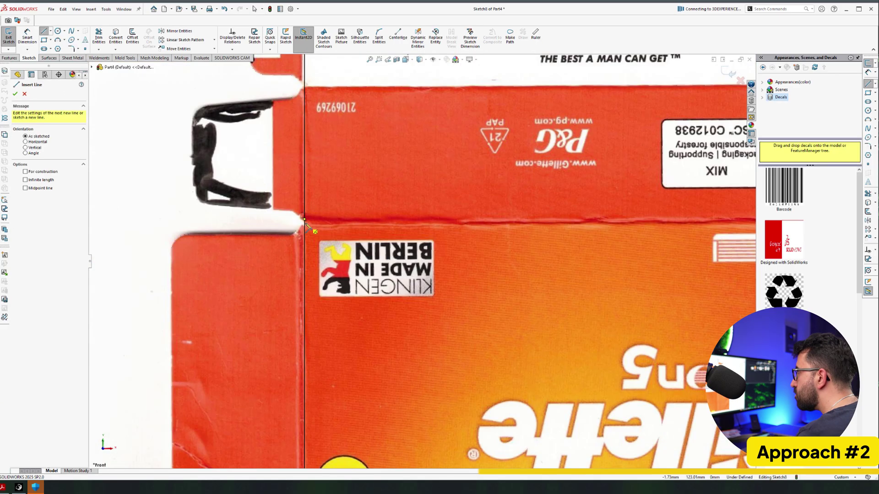
{"action": "left_click", "coordinate": [304, 219]}
{"action": "scroll", "coordinate": [305, 220], "scroll_direction": "up", "scroll_amount": 6}
{"action": "key", "text": "Escape"}
{"action": "left_click", "coordinate": [728, 72]}
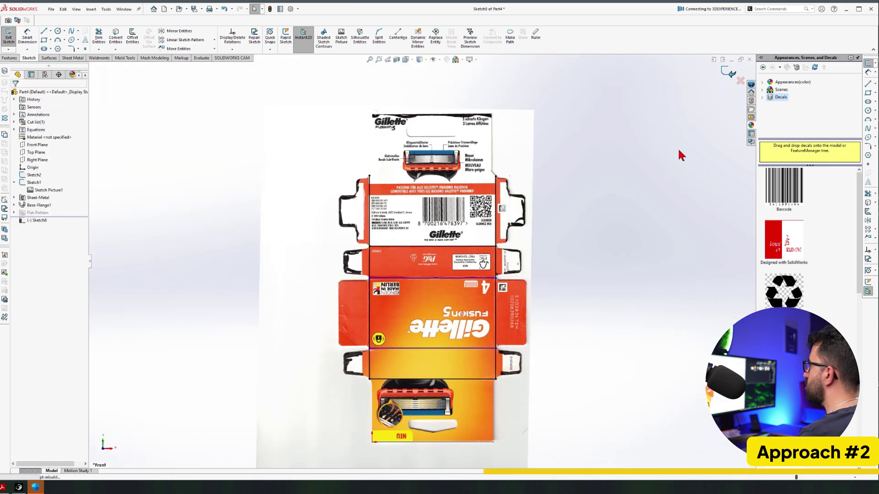
Step: Hide the scanned picture's sketch so only the sheet and its fold lines are displayed
{"action": "right_click", "coordinate": [35, 183]}
{"action": "left_click", "coordinate": [38, 172]}
{"action": "key", "text": "ctrl+1"}
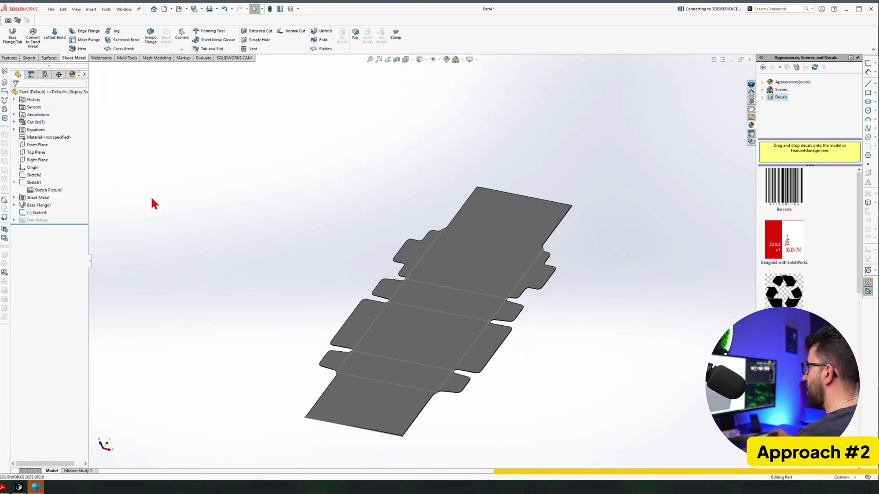
{"action": "key", "text": "ctrl+7"}
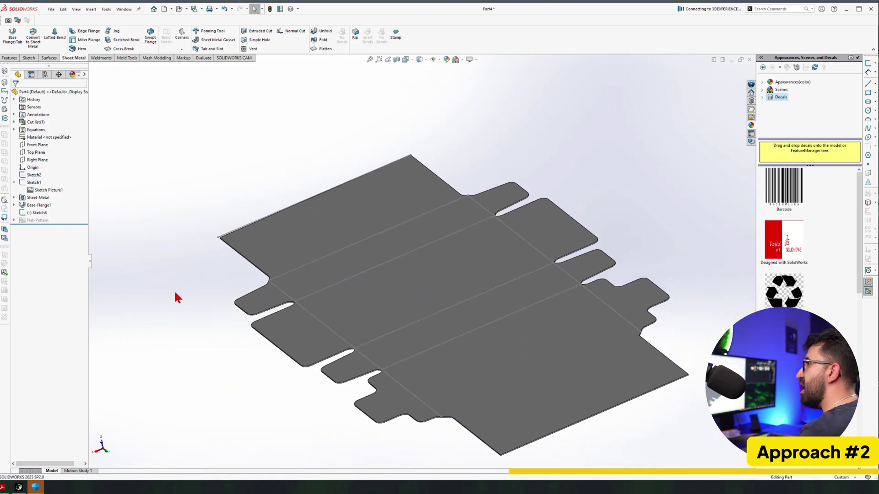
{"action": "key", "text": "ctrl+1"}
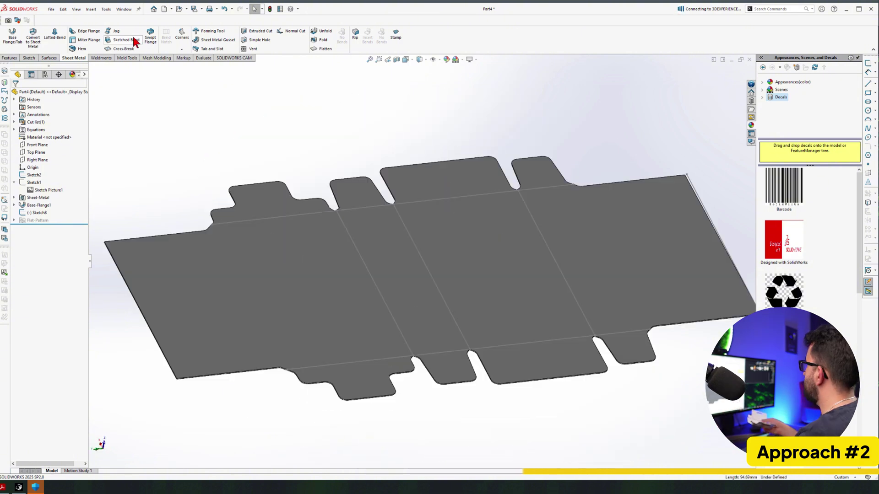
Step: Try starting a sketched bend on the sheet's face, and show the fold-line sketch on the model
{"action": "left_click", "coordinate": [135, 42]}
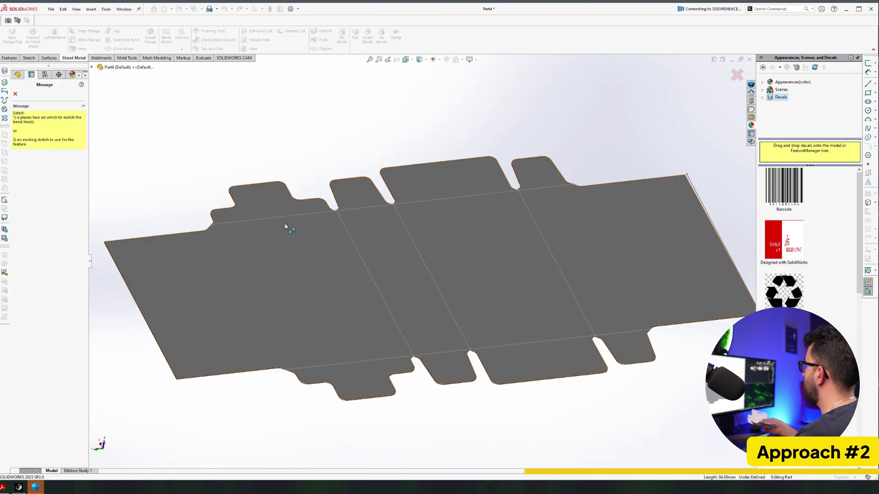
{"action": "left_click", "coordinate": [269, 309]}
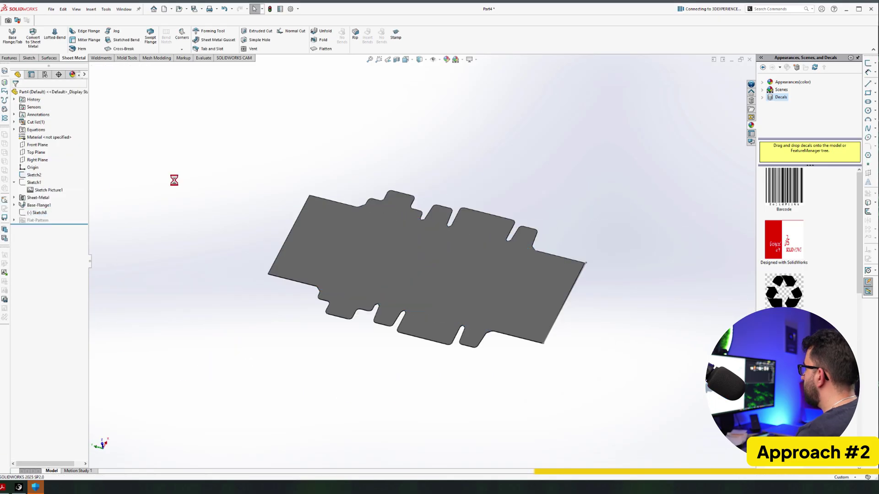
{"action": "left_click", "coordinate": [38, 213]}
{"action": "left_click", "coordinate": [46, 201]}
{"action": "middle_click_drag", "start_coordinate": [398, 293], "coordinate": [405, 300]}
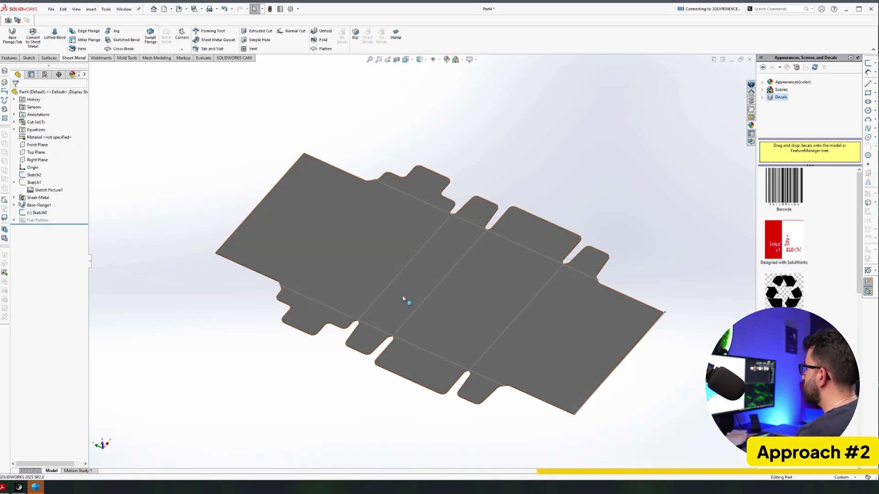
Step: Convert the fold line between the barcode panel and the narrow panel into a new sketch on the sheet's face
{"action": "left_click", "coordinate": [361, 209]}
{"action": "left_click", "coordinate": [375, 197]}
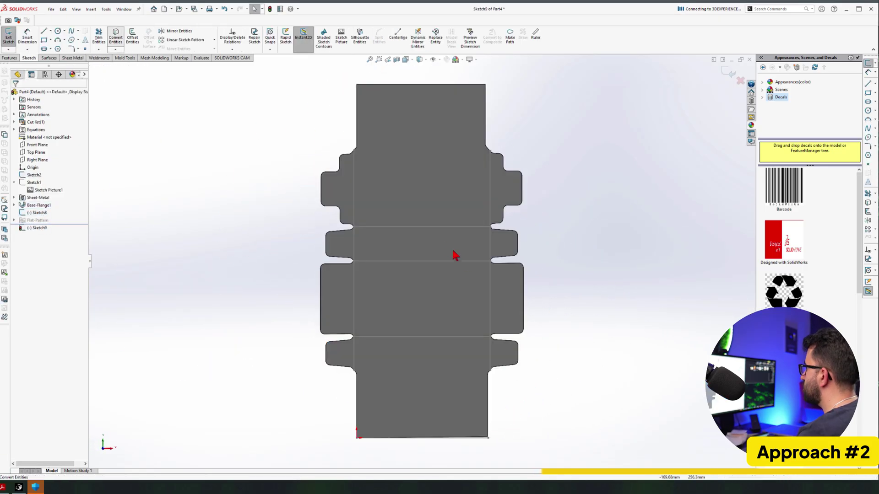
{"action": "left_click", "coordinate": [429, 227]}
{"action": "right_click", "coordinate": [429, 228]}
{"action": "left_click", "coordinate": [726, 73]}
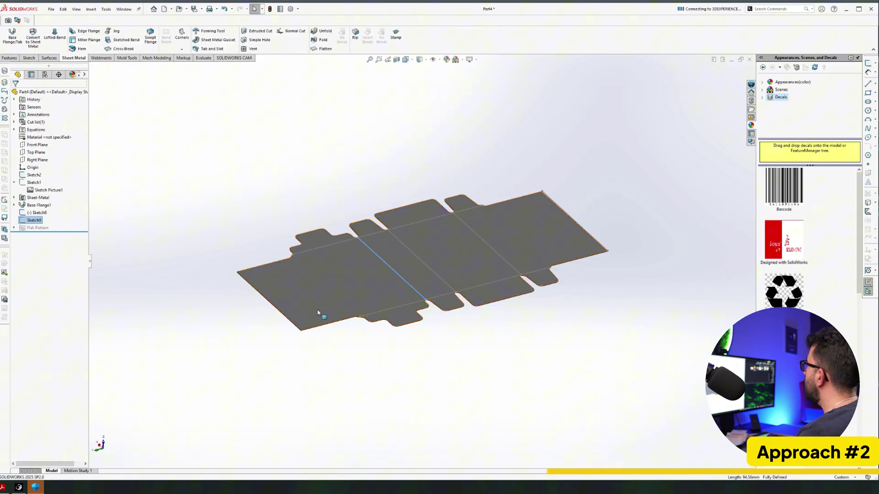
Step: Fold the barcode panel up 90° with a sketched bend along the converted line, using the default radius
{"action": "left_click", "coordinate": [118, 43]}
{"action": "left_click", "coordinate": [382, 258]}
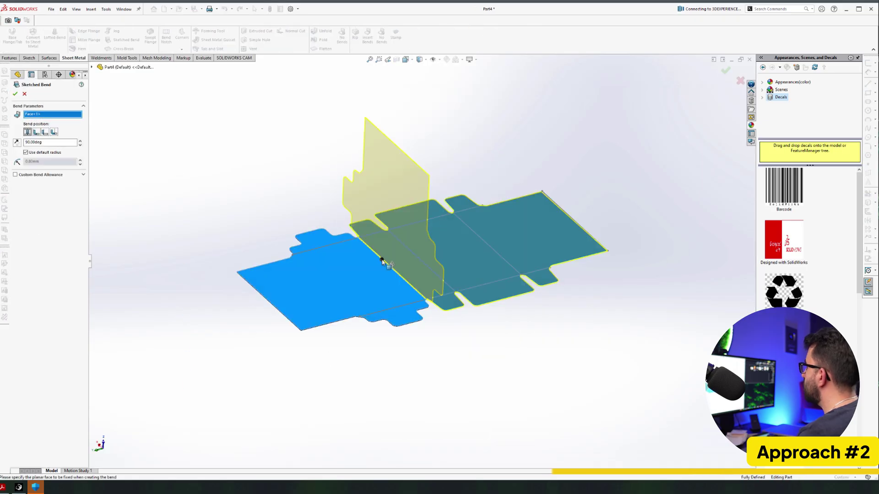
{"action": "middle_click_drag", "start_coordinate": [382, 258], "coordinate": [396, 300]}
{"action": "left_click", "coordinate": [16, 94]}
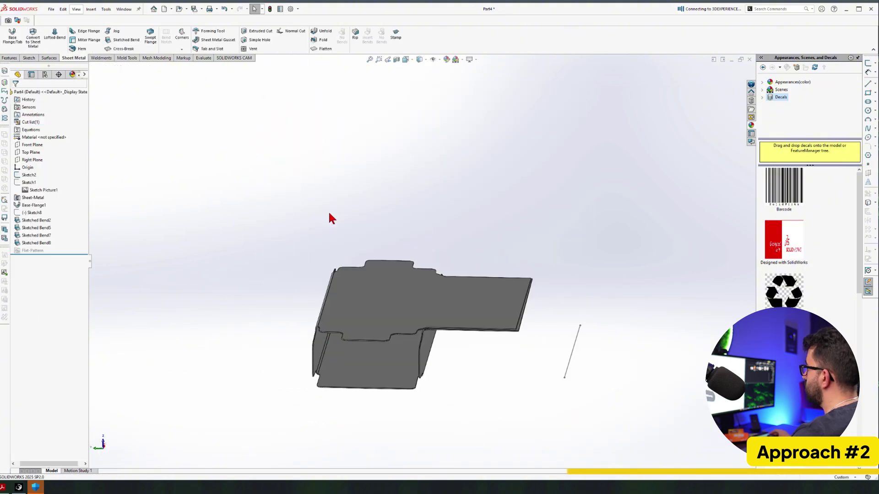
Step: Roll back before the sketched bends and draw the side flaps' bend lines in a sketch on the flat sheet's face
{"action": "middle_click_drag", "start_coordinate": [328, 211], "coordinate": [290, 229]}
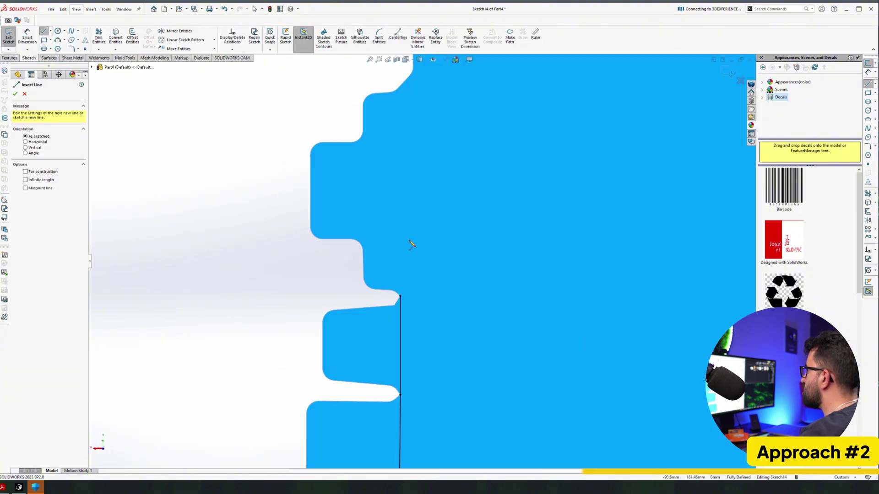
{"action": "left_click", "coordinate": [400, 296]}
{"action": "scroll", "coordinate": [401, 295], "scroll_direction": "up", "scroll_amount": 6}
{"action": "scroll", "coordinate": [415, 200], "scroll_direction": "down", "scroll_amount": 8}
{"action": "left_click", "coordinate": [405, 214]}
{"action": "key", "text": "Escape"}
{"action": "scroll", "coordinate": [402, 242], "scroll_direction": "up", "scroll_amount": 7}
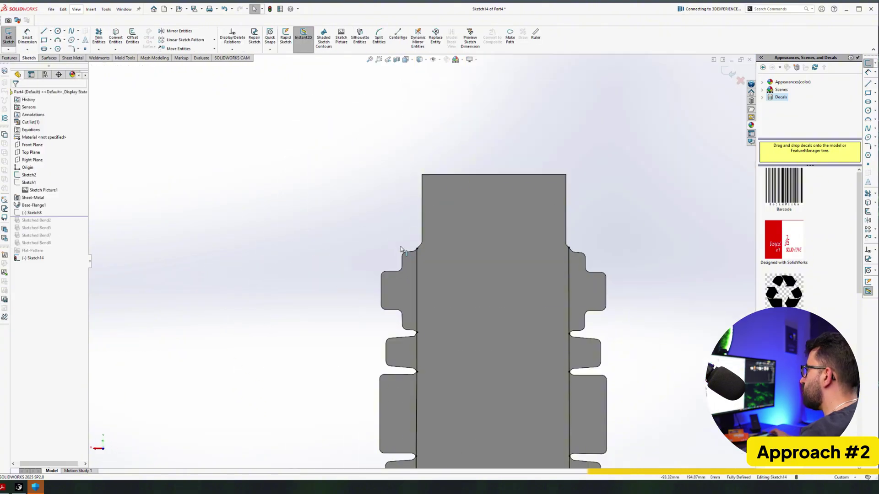
{"action": "scroll", "coordinate": [402, 249], "scroll_direction": "up", "scroll_amount": 5}
{"action": "key", "text": "f"}
{"action": "key", "text": "ctrl+a"}
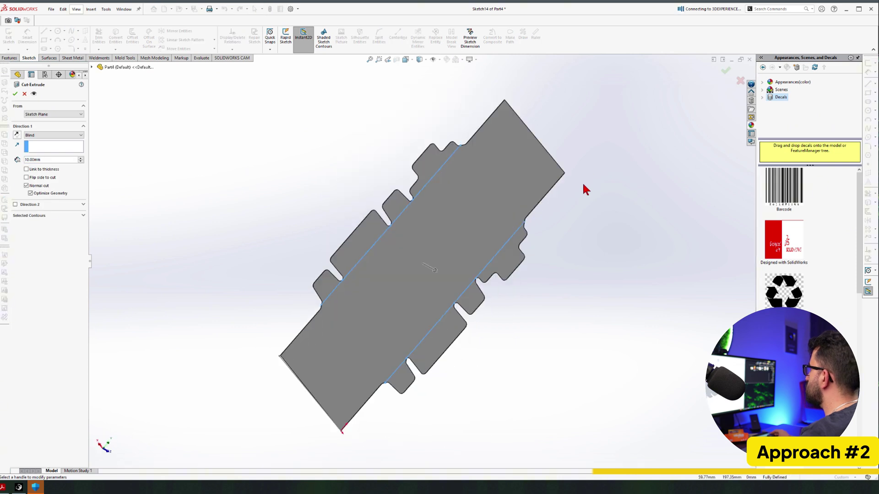
{"action": "left_click", "coordinate": [727, 71]}
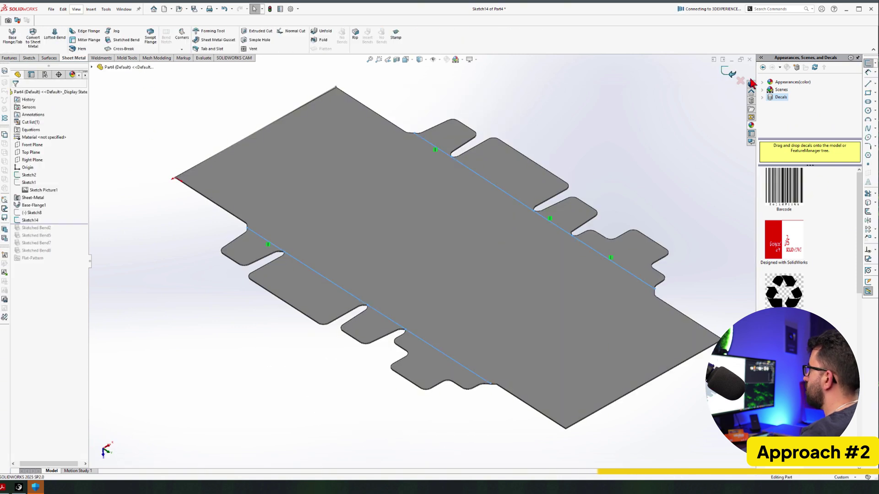
Step: Try a sketched bend using the side flaps' bend lines, and roll the model forward past the existing sketched bends
{"action": "left_click", "coordinate": [126, 40]}
{"action": "left_click", "coordinate": [559, 296]}
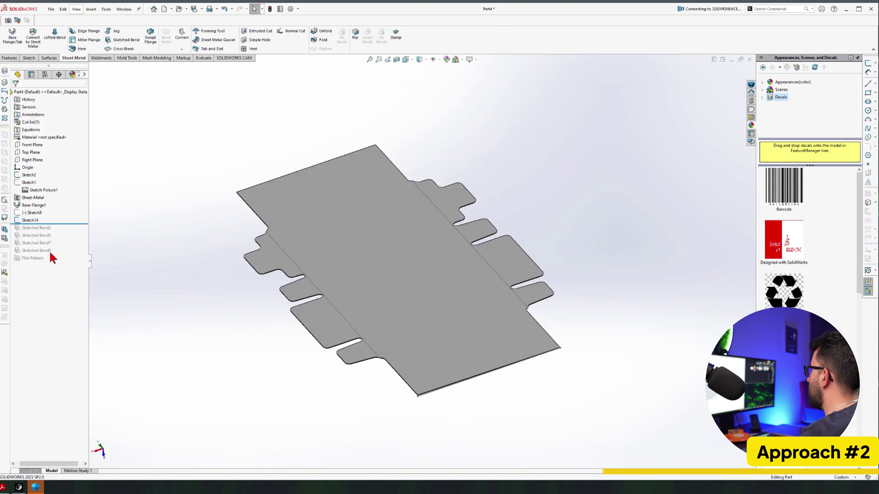
{"action": "left_click_drag", "start_coordinate": [63, 255], "coordinate": [63, 255]}
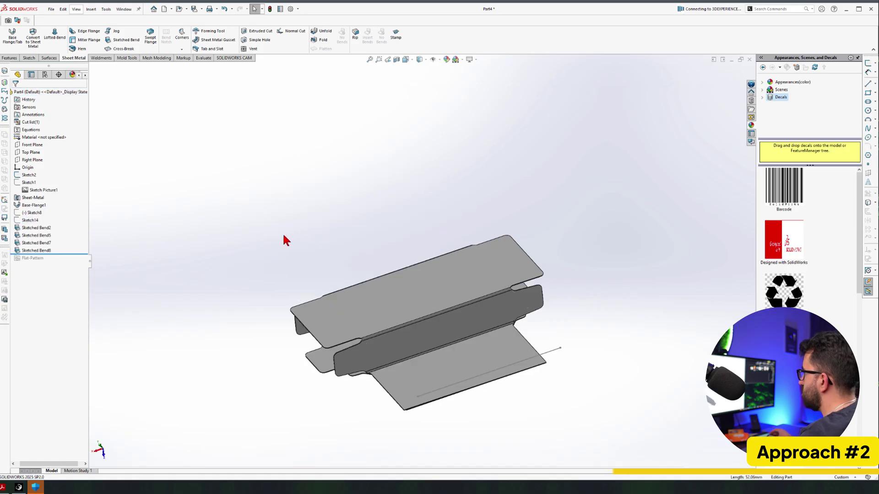
Step: In a new sketch on the narrow panel's outer face, draw a bend line about 22 mm long across one end flap
{"action": "middle_click_drag", "start_coordinate": [284, 240], "coordinate": [531, 188]}
{"action": "scroll", "coordinate": [551, 367], "scroll_direction": "down", "scroll_amount": 2}
{"action": "left_click", "coordinate": [508, 137]}
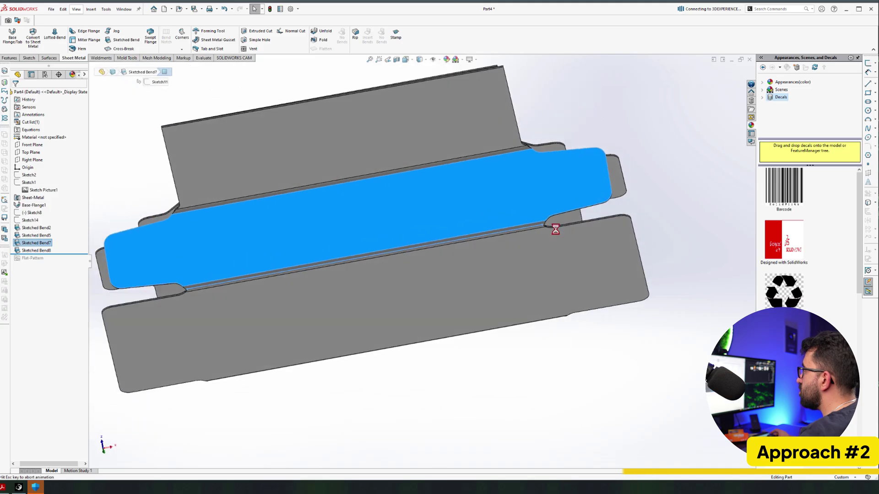
{"action": "key", "text": "l"}
{"action": "scroll", "coordinate": [563, 277], "scroll_direction": "down", "scroll_amount": 4}
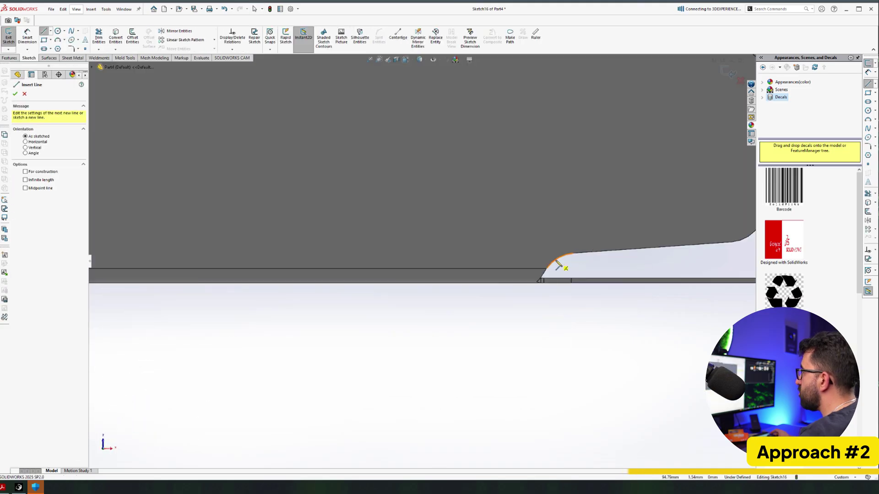
{"action": "left_click", "coordinate": [547, 268]}
{"action": "scroll", "coordinate": [547, 269], "scroll_direction": "up", "scroll_amount": 5}
{"action": "scroll", "coordinate": [442, 177], "scroll_direction": "down", "scroll_amount": 3}
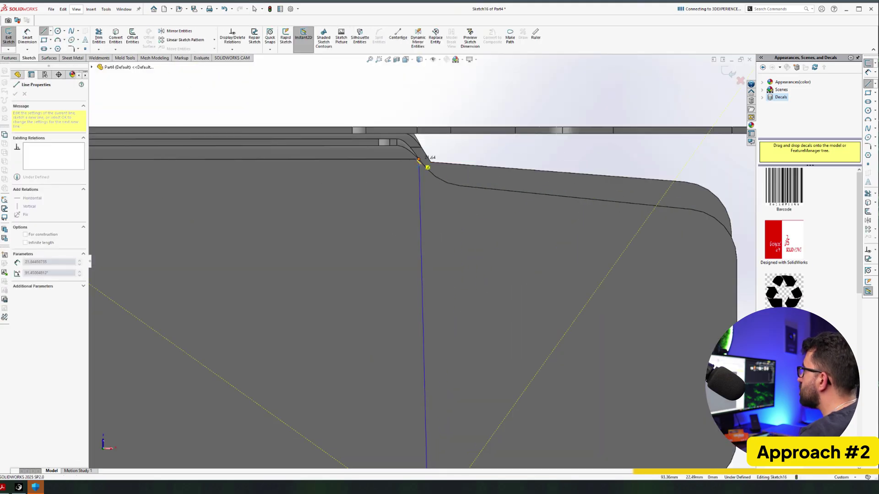
{"action": "key", "text": "Escape"}
{"action": "scroll", "coordinate": [420, 267], "scroll_direction": "up", "scroll_amount": 4}
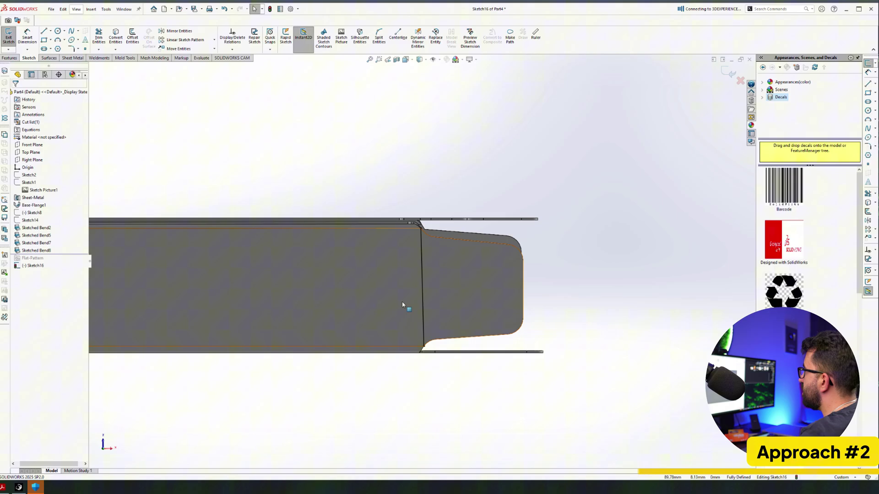
Step: Draw the matching bend line across the narrow panel's opposite end flap, connecting the corners of its base
{"action": "scroll", "coordinate": [403, 304], "scroll_direction": "down", "scroll_amount": 3}
{"action": "scroll", "coordinate": [421, 260], "scroll_direction": "up", "scroll_amount": 5}
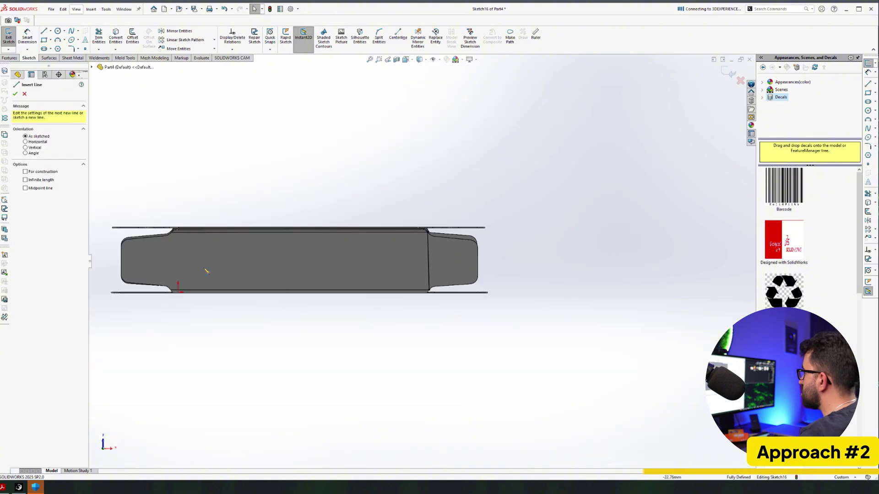
{"action": "scroll", "coordinate": [206, 271], "scroll_direction": "down", "scroll_amount": 5}
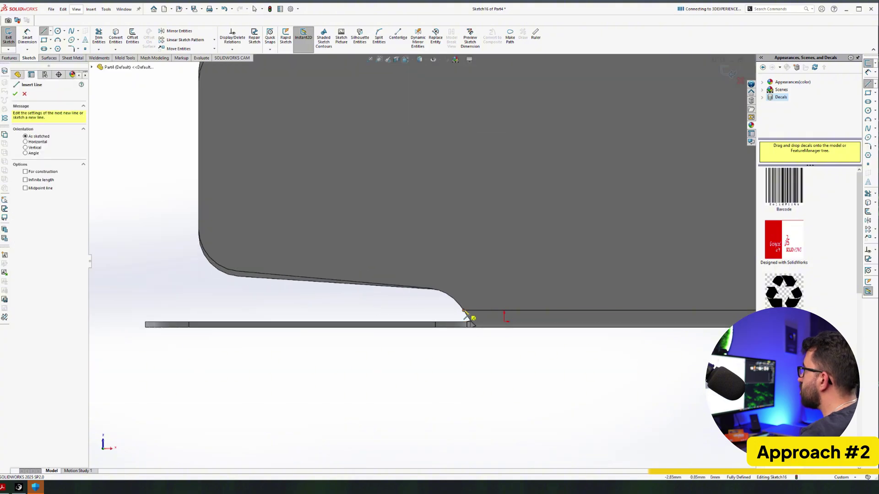
{"action": "left_click", "coordinate": [464, 310]}
{"action": "scroll", "coordinate": [451, 256], "scroll_direction": "up", "scroll_amount": 4}
{"action": "scroll", "coordinate": [448, 137], "scroll_direction": "down", "scroll_amount": 5}
{"action": "left_click", "coordinate": [419, 175]}
{"action": "key", "text": "Escape"}
{"action": "scroll", "coordinate": [400, 204], "scroll_direction": "up", "scroll_amount": 8}
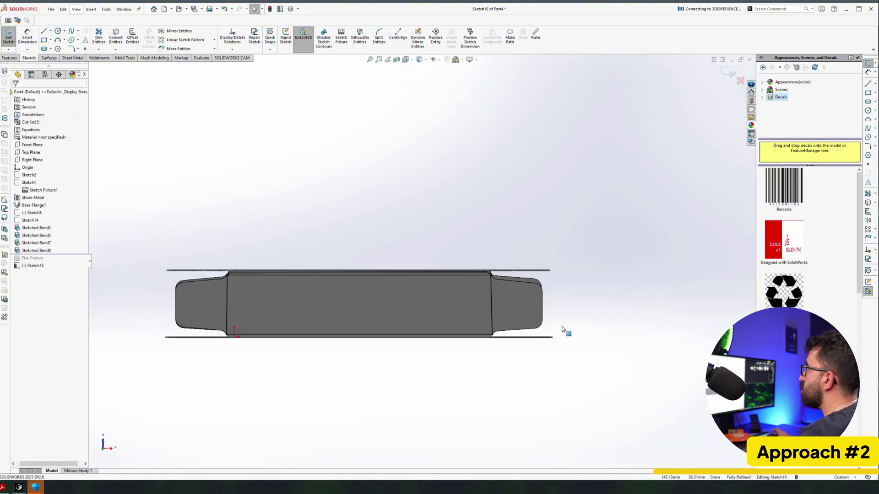
Step: Create a 90° sketched bend for the narrow panel's two end flaps, keeping the central face fixed and using the default radius
{"action": "middle_click_drag", "start_coordinate": [330, 159], "coordinate": [302, 114]}
{"action": "left_click", "coordinate": [352, 244]}
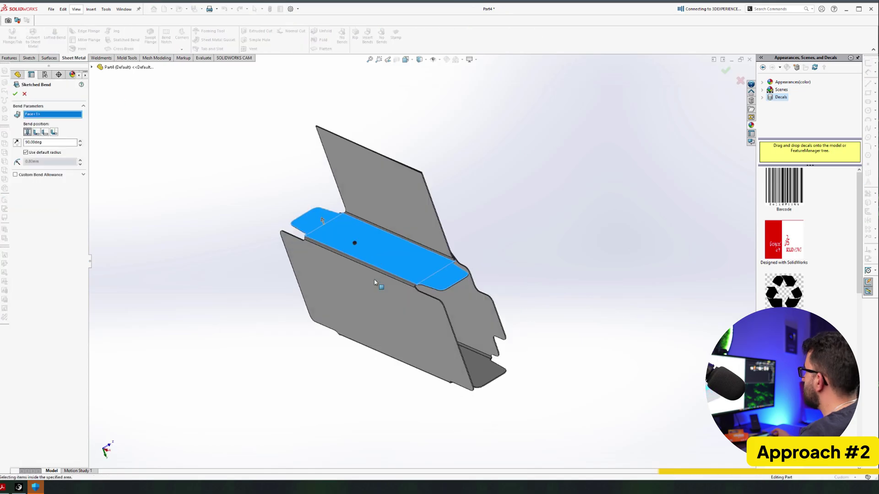
{"action": "middle_click_drag", "start_coordinate": [379, 284], "coordinate": [343, 270]}
{"action": "left_click", "coordinate": [18, 143]}
Step: Fold the large panel's two side flaps toward the box interior with a reversed 90° sketched bend and the default radius
{"action": "scroll", "coordinate": [99, 181], "scroll_direction": "down", "scroll_amount": 3}
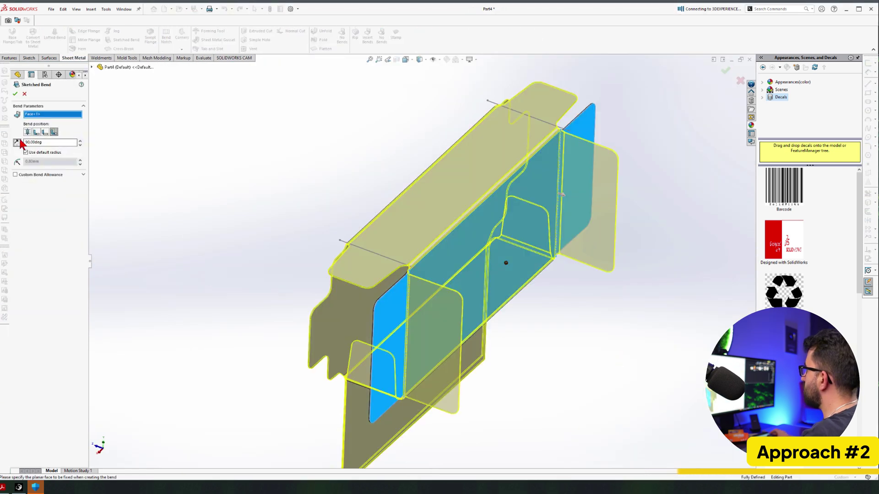
{"action": "left_click", "coordinate": [20, 140]}
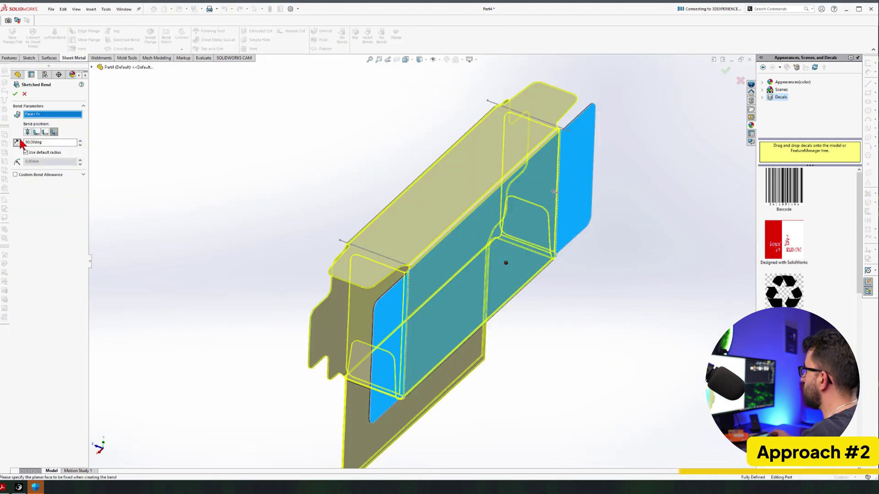
{"action": "key", "text": "ctrl+7"}
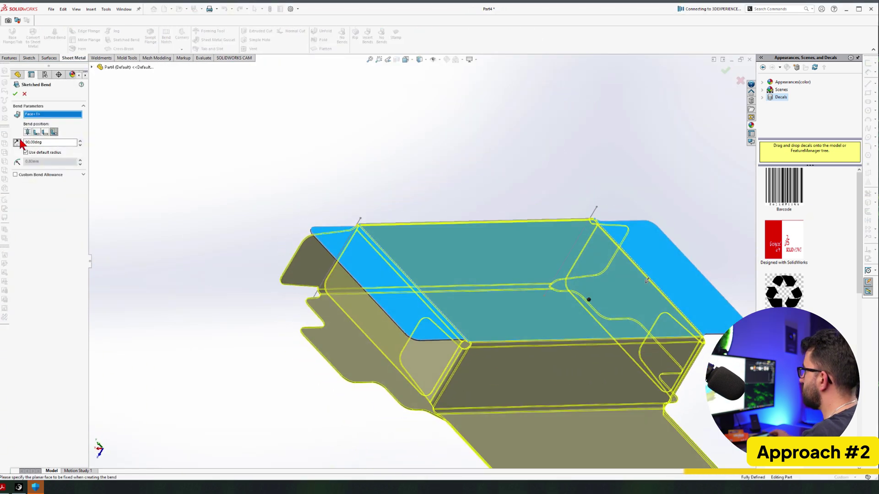
{"action": "left_click", "coordinate": [15, 94]}
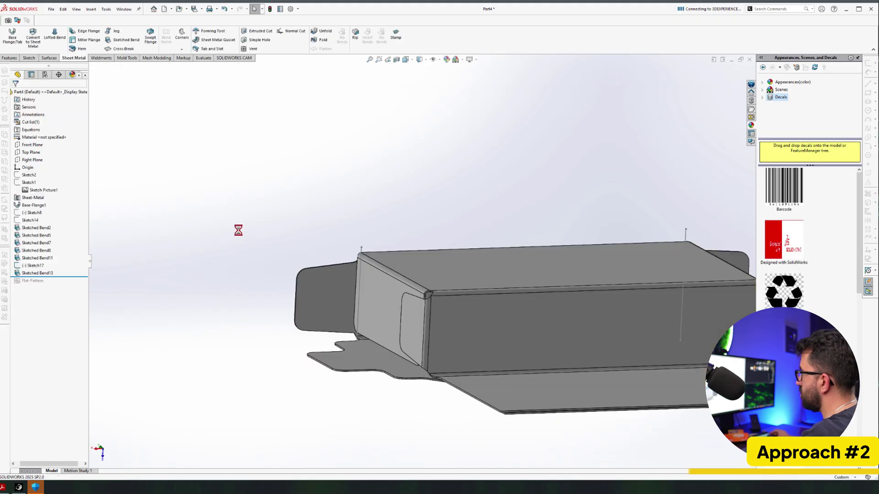
{"action": "key", "text": "ctrl+7"}
{"action": "key", "text": "ctrl+1"}
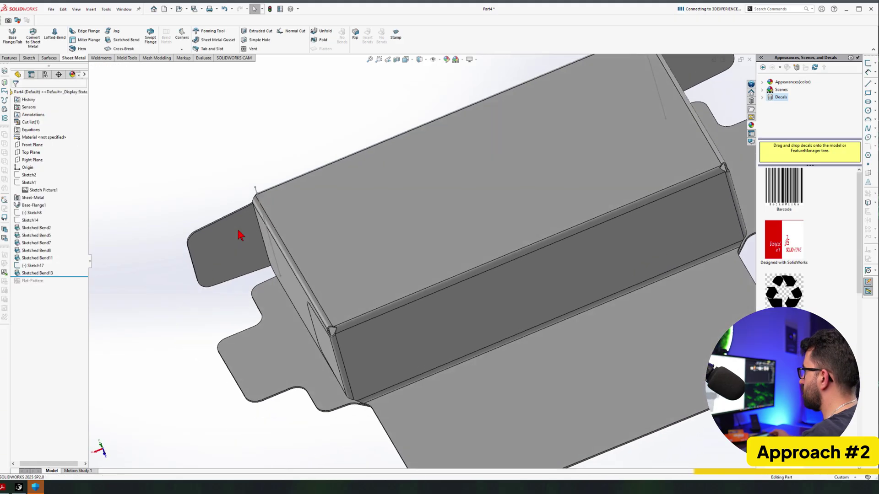
{"action": "middle_click_drag", "start_coordinate": [238, 231], "coordinate": [211, 240]}
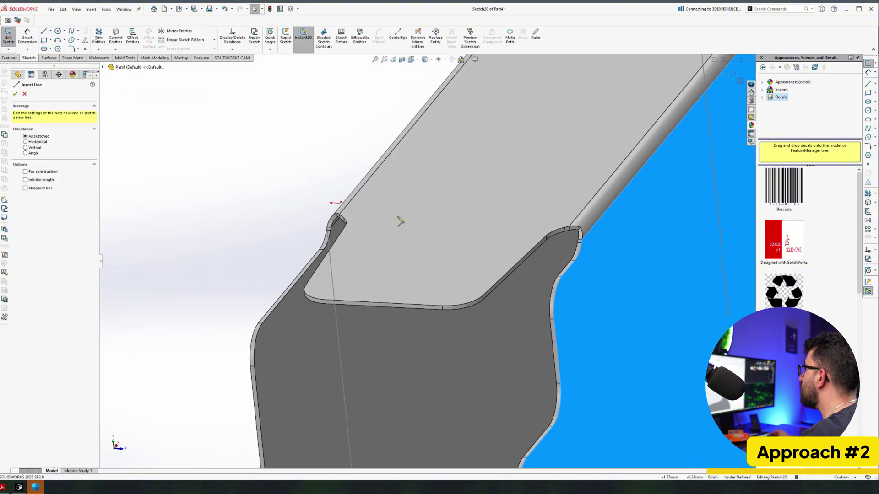
Step: Draw bend lines across both end flaps of the other narrow panel in a sketch on its face
{"action": "scroll", "coordinate": [400, 219], "scroll_direction": "down", "scroll_amount": 2}
{"action": "middle_click_drag", "start_coordinate": [400, 220], "coordinate": [349, 224]}
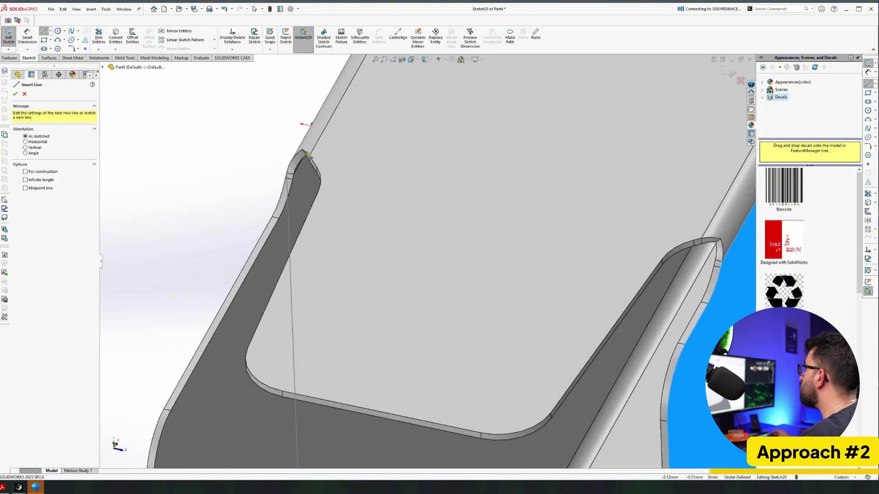
{"action": "left_click", "coordinate": [311, 156]}
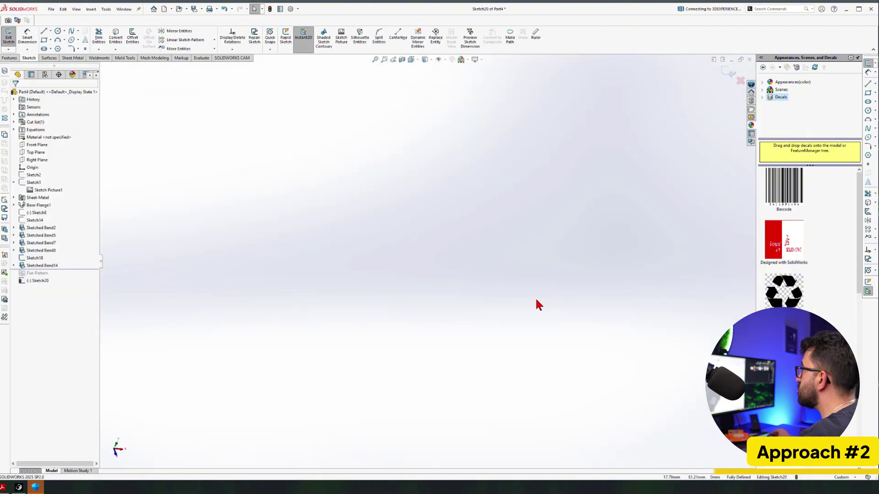
{"action": "middle_click_drag", "start_coordinate": [535, 297], "coordinate": [568, 266]}
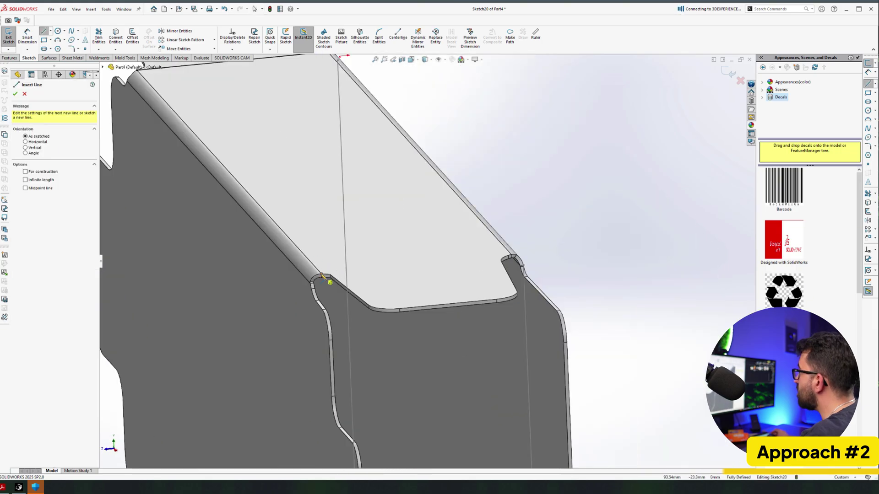
{"action": "left_click", "coordinate": [322, 275]}
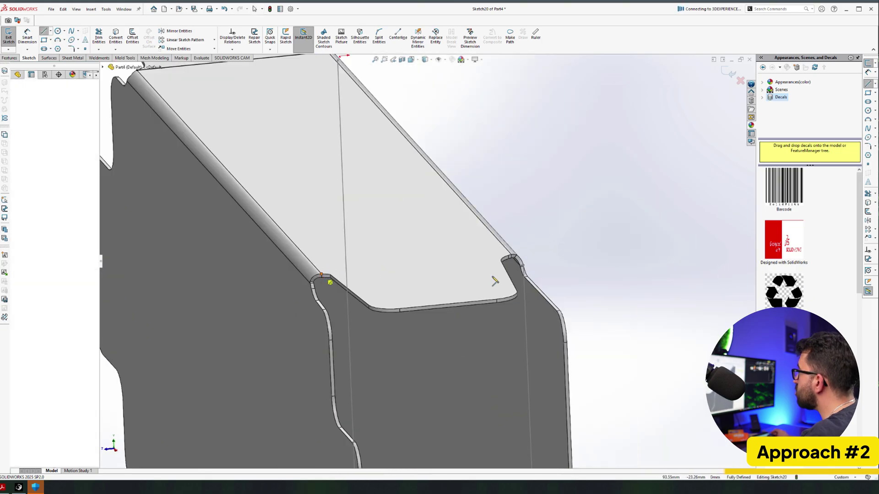
{"action": "key", "text": "Escape"}
{"action": "scroll", "coordinate": [549, 225], "scroll_direction": "up", "scroll_amount": 5}
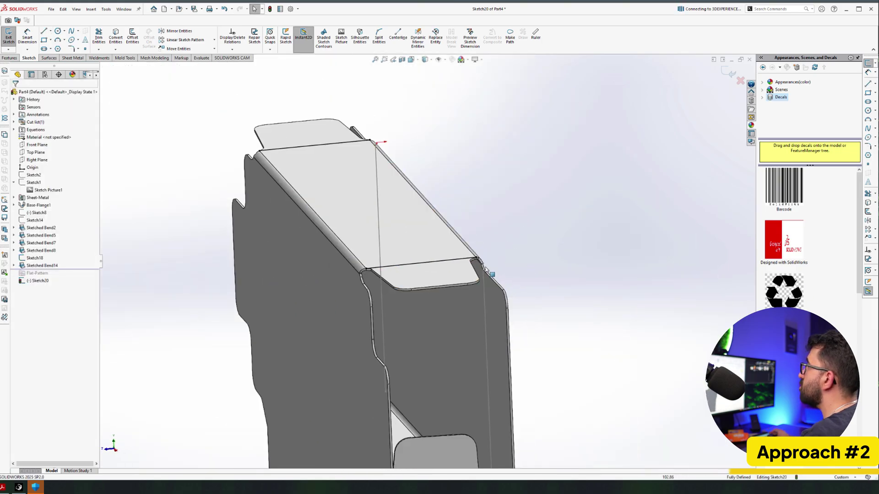
Step: Fold this narrow panel's end flaps inward 90° with a sketched bend, keeping the central face fixed and using the default radius
{"action": "left_click", "coordinate": [728, 72]}
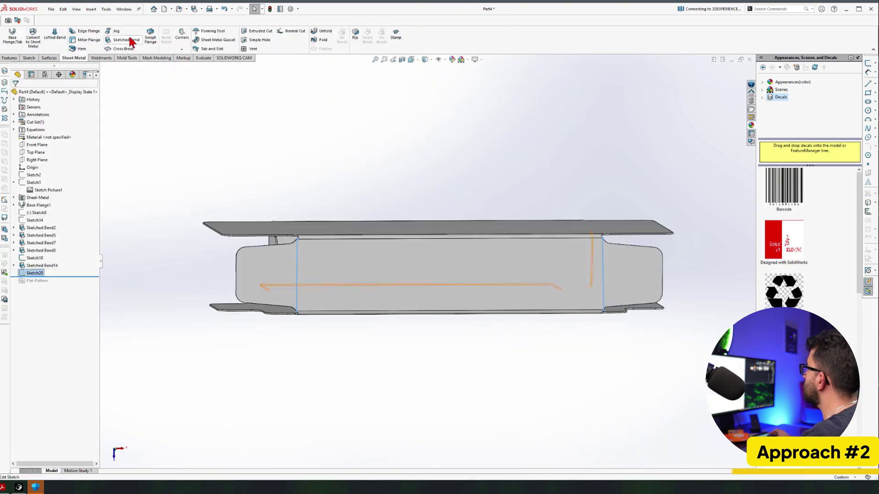
{"action": "left_click", "coordinate": [129, 40]}
{"action": "left_click", "coordinate": [382, 273]}
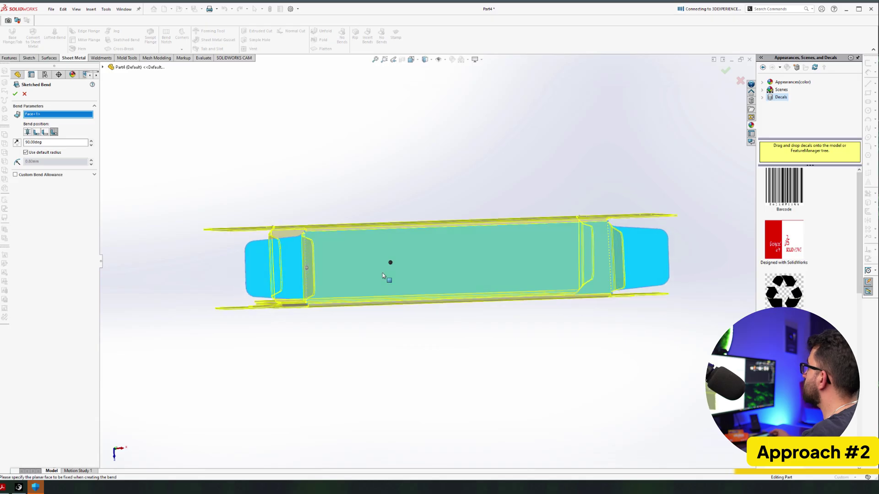
{"action": "middle_click_drag", "start_coordinate": [275, 183], "coordinate": [205, 169]}
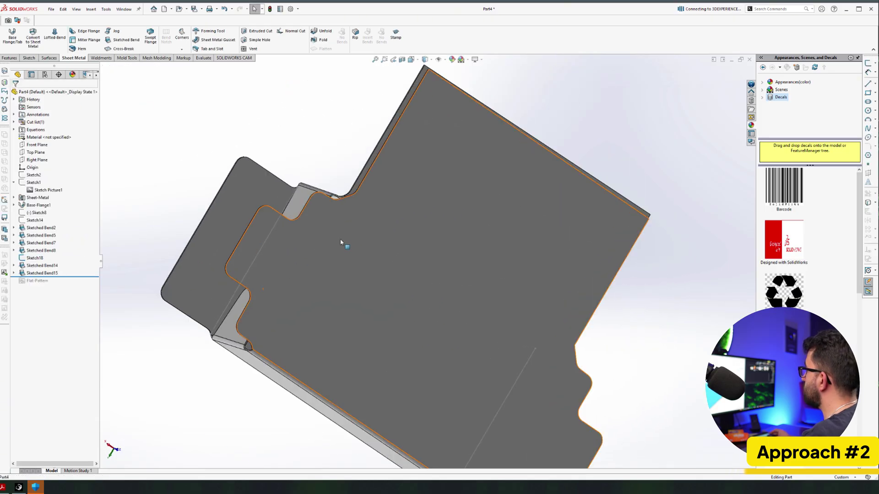
Step: Start a sketch on the large panel joined to the hanger panel and draw a bend line across its first notched end flap
{"action": "left_click", "coordinate": [341, 243]}
{"action": "left_click", "coordinate": [370, 218]}
{"action": "key", "text": "l"}
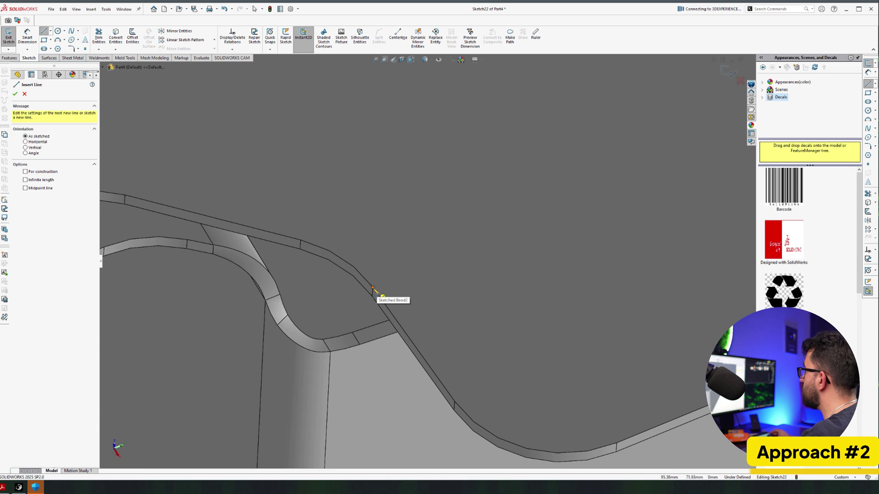
{"action": "left_click", "coordinate": [373, 287]}
{"action": "left_click", "coordinate": [513, 364]}
{"action": "key", "text": "Escape"}
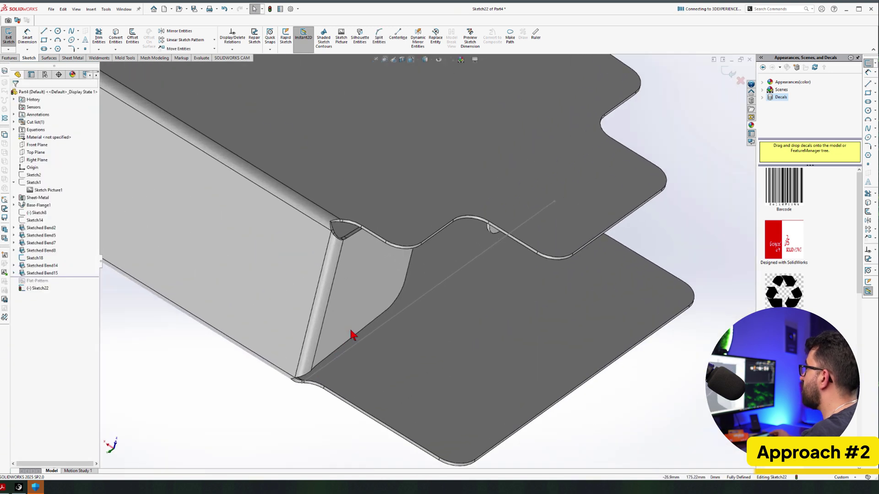
Step: Draw a second bend line across the base of the large panel's opposite notched flap
{"action": "middle_click_drag", "start_coordinate": [352, 336], "coordinate": [310, 284]}
{"action": "key", "text": "l"}
{"action": "scroll", "coordinate": [310, 284], "scroll_direction": "down", "scroll_amount": 6}
{"action": "left_click", "coordinate": [374, 288]}
{"action": "scroll", "coordinate": [406, 289], "scroll_direction": "up", "scroll_amount": 5}
{"action": "middle_click_drag", "start_coordinate": [406, 288], "coordinate": [398, 283]}
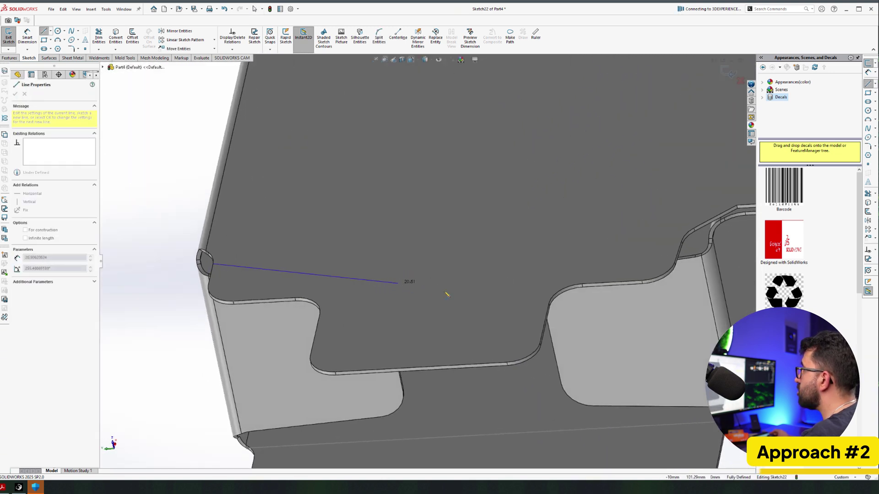
{"action": "left_click", "coordinate": [632, 298]}
{"action": "middle_click_drag", "start_coordinate": [631, 298], "coordinate": [599, 321]}
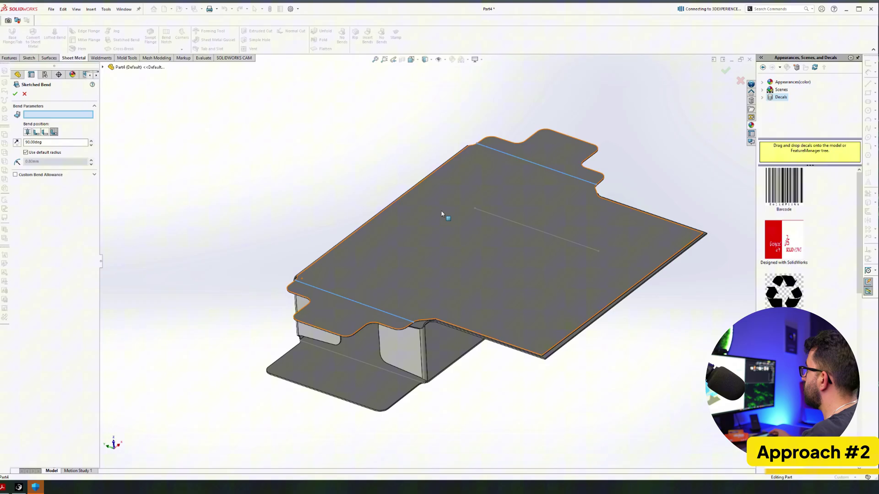
Step: Fold both notched flaps 90° over the box ends with a sketched bend, keeping the large panel fixed and using the default radius
{"action": "left_click", "coordinate": [442, 214]}
{"action": "left_click", "coordinate": [441, 210]}
{"action": "left_click", "coordinate": [15, 94]}
Step: Fold the remaining large panel's side flaps 90° over the box ends with a sketched bend from Sketch18, using the default radius
{"action": "middle_click_drag", "start_coordinate": [144, 195], "coordinate": [256, 206]}
{"action": "scroll", "coordinate": [256, 206], "scroll_direction": "down", "scroll_amount": 2}
{"action": "left_click", "coordinate": [35, 258]}
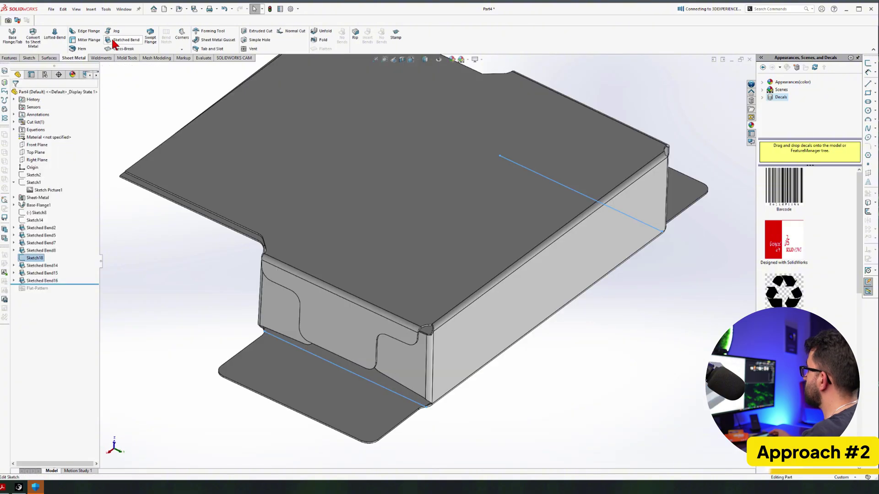
{"action": "left_click", "coordinate": [447, 337]}
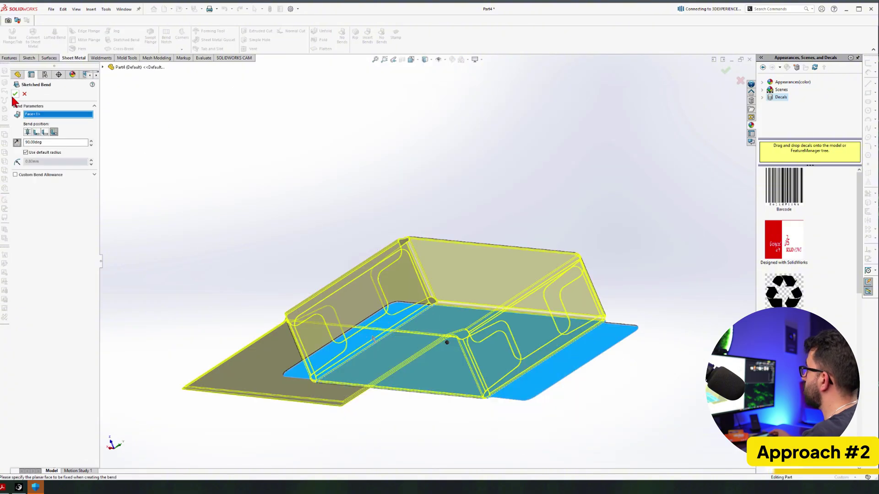
{"action": "key", "text": "Return"}
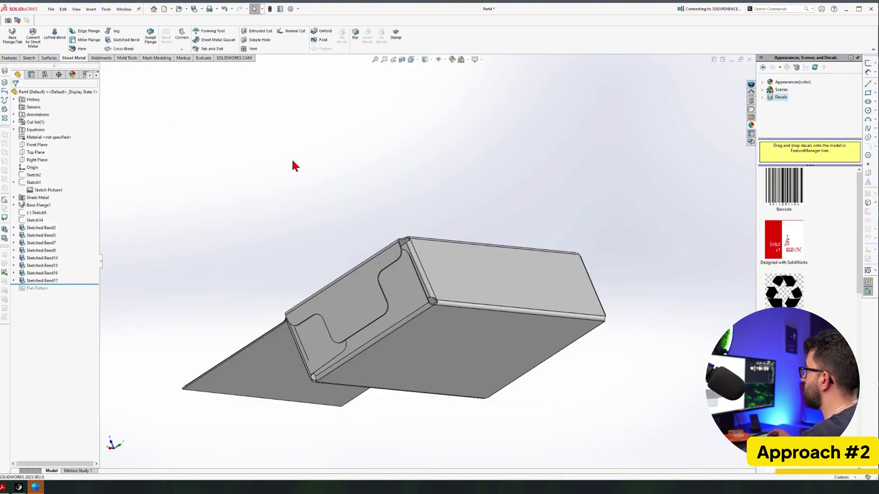
Step: Examine how the folded end flaps fit together and open Sketch18 of the outer side flaps for editing
{"action": "scroll", "coordinate": [295, 165], "scroll_direction": "down", "scroll_amount": 5}
{"action": "scroll", "coordinate": [556, 206], "scroll_direction": "down", "scroll_amount": 3}
{"action": "middle_click_drag", "start_coordinate": [559, 206], "coordinate": [554, 177]}
{"action": "scroll", "coordinate": [569, 206], "scroll_direction": "up", "scroll_amount": 5}
{"action": "middle_click_drag", "start_coordinate": [506, 231], "coordinate": [501, 229]}
{"action": "left_click", "coordinate": [387, 169]}
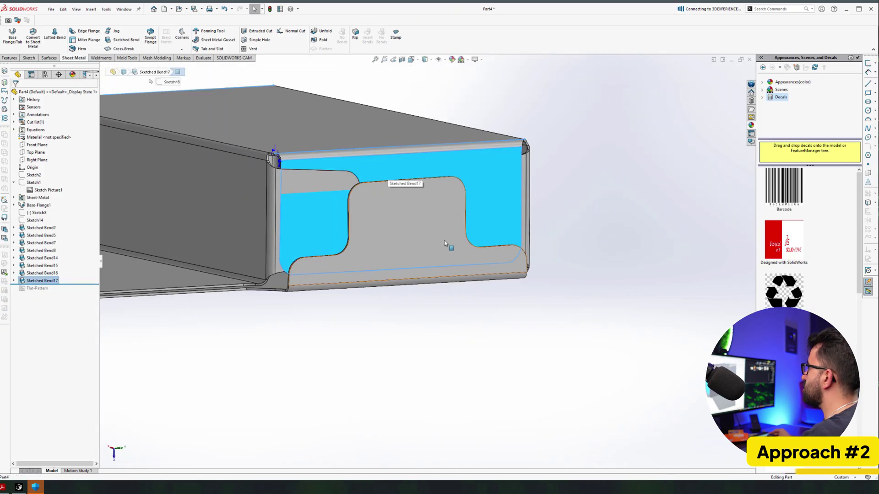
{"action": "middle_click_drag", "start_coordinate": [444, 241], "coordinate": [437, 320]}
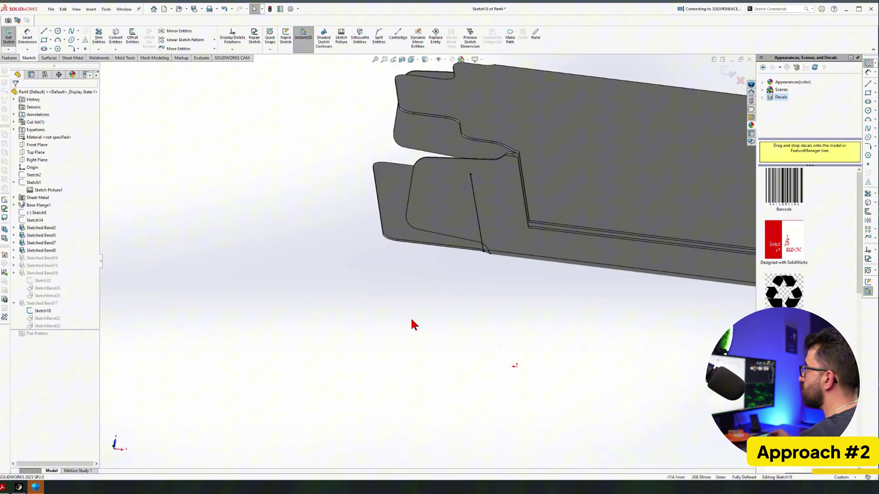
{"action": "middle_click_drag", "start_coordinate": [411, 320], "coordinate": [412, 304]}
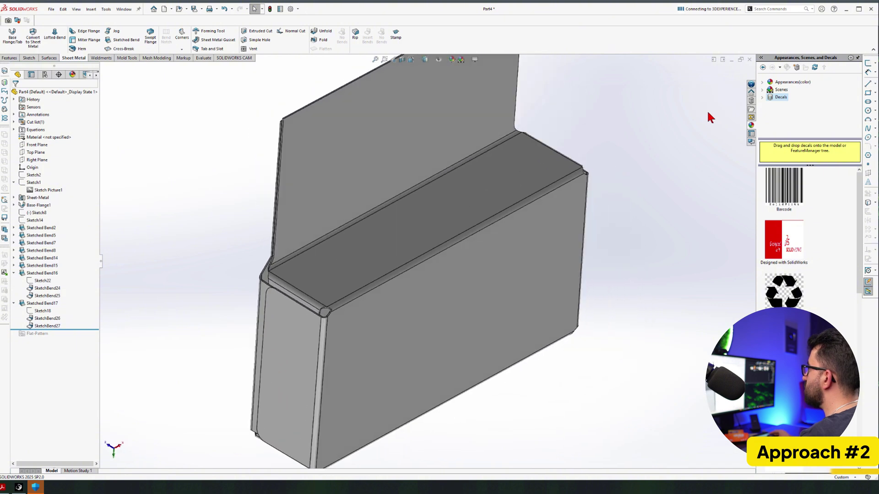
Step: Inspect the folded box's closed ends and the hanger panel from several directions
{"action": "key", "text": "ctrl+1"}
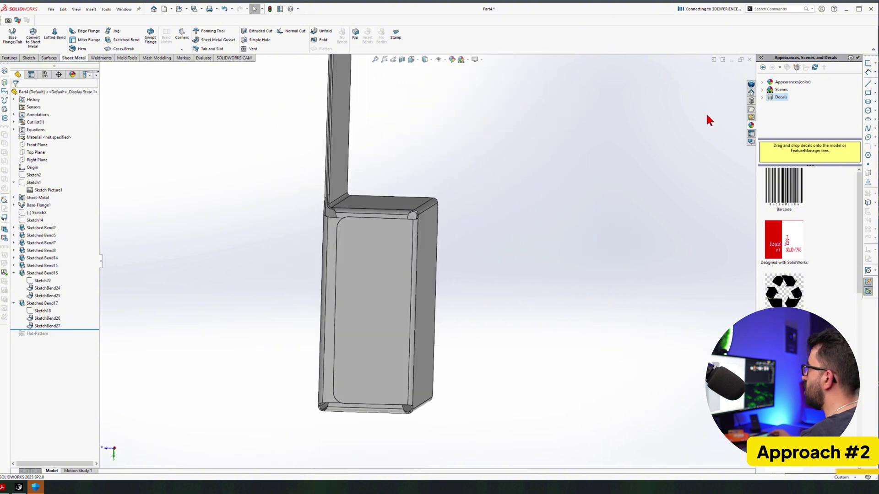
{"action": "key", "text": "ctrl+shift+z"}
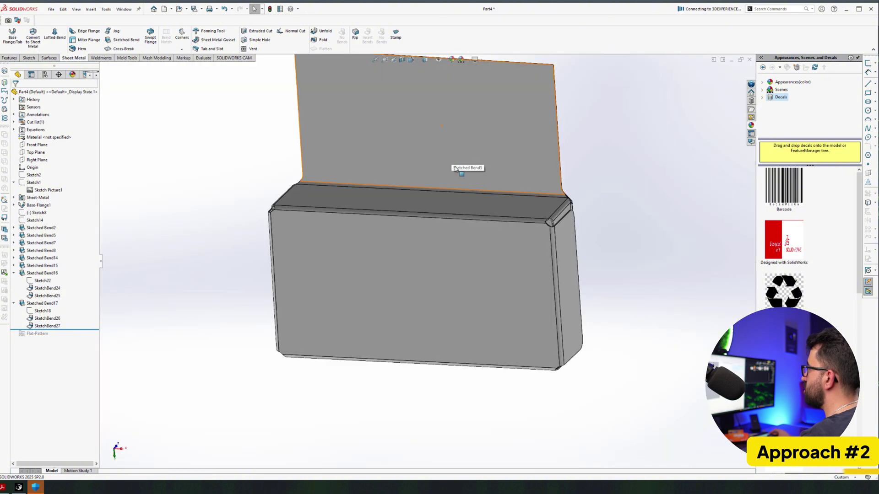
{"action": "key", "text": "m"}
{"action": "left_click", "coordinate": [577, 255]}
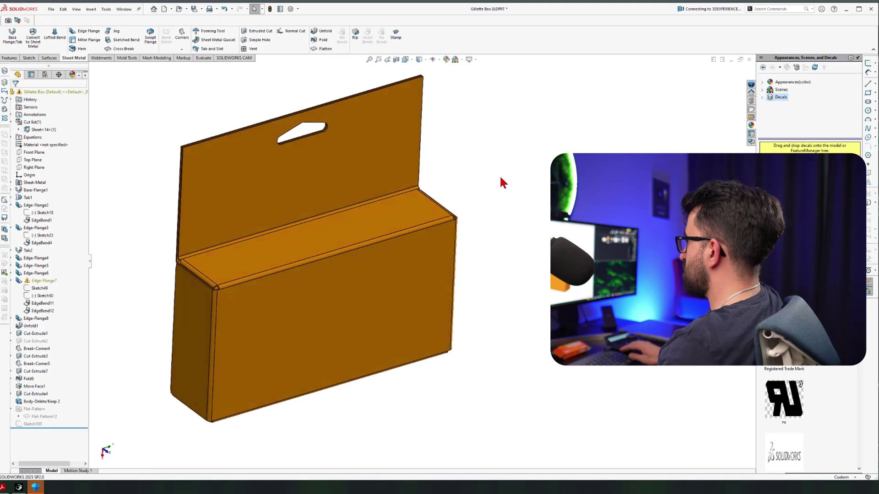
{"action": "middle_click_drag", "start_coordinate": [500, 178], "coordinate": [501, 183]}
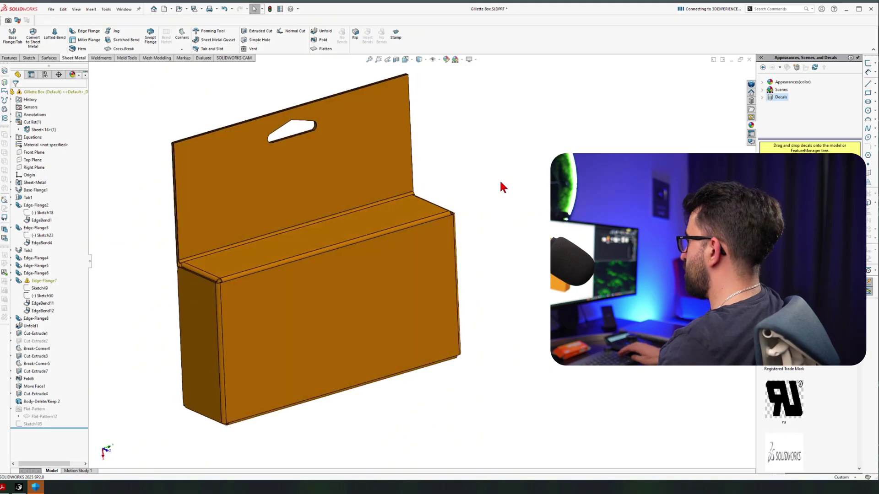
{"action": "key", "text": "ctrl+Tab"}
{"action": "scroll", "coordinate": [538, 197], "scroll_direction": "down", "scroll_amount": 2}
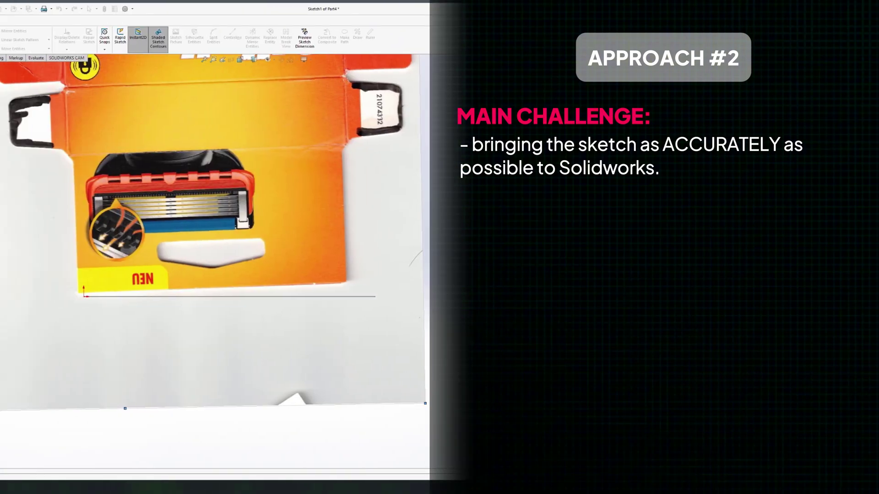
{"action": "key", "text": "Return"}
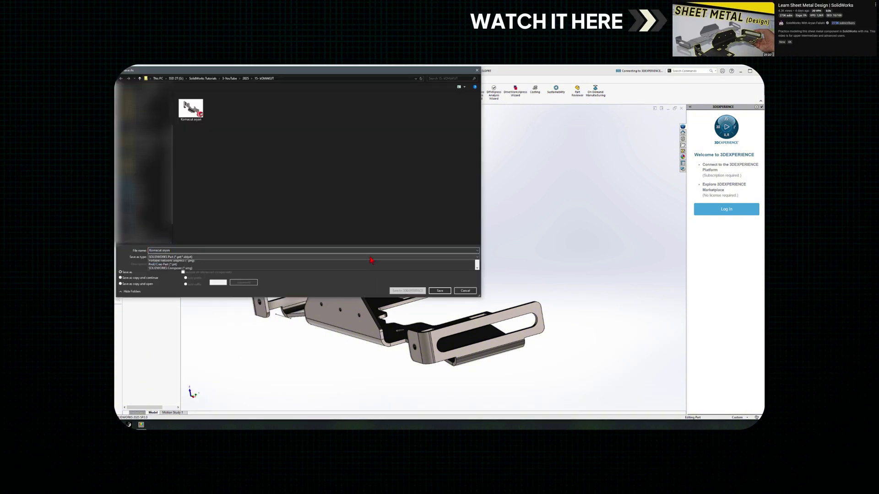
Step: Set the sheet-metal bracket's save format to STEP
{"action": "left_click", "coordinate": [368, 257]}
{"action": "left_click", "coordinate": [404, 320]}
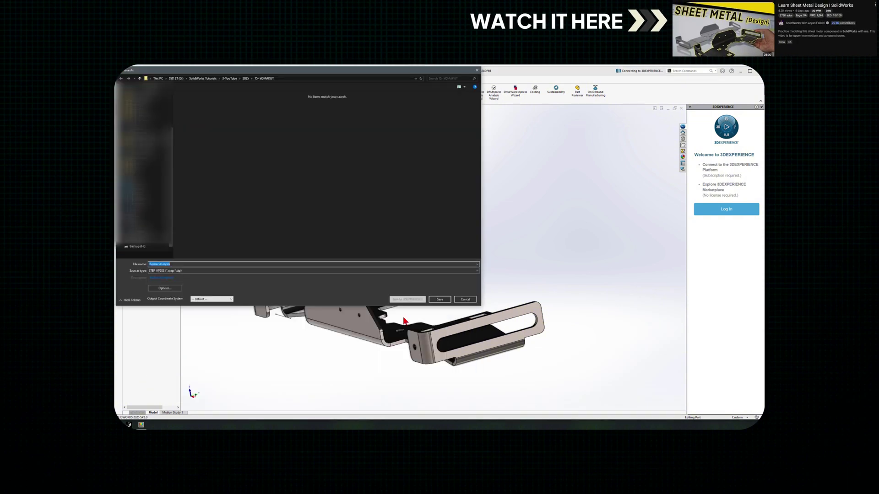